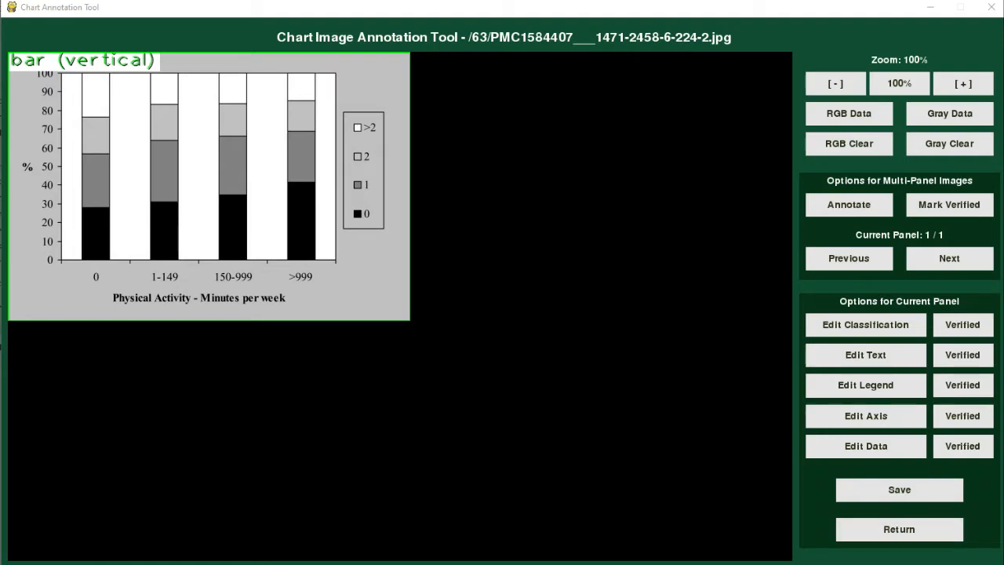
# Step: Open the chart's bar data annotation and review the listed categories and data series
pyautogui.click(866, 445)
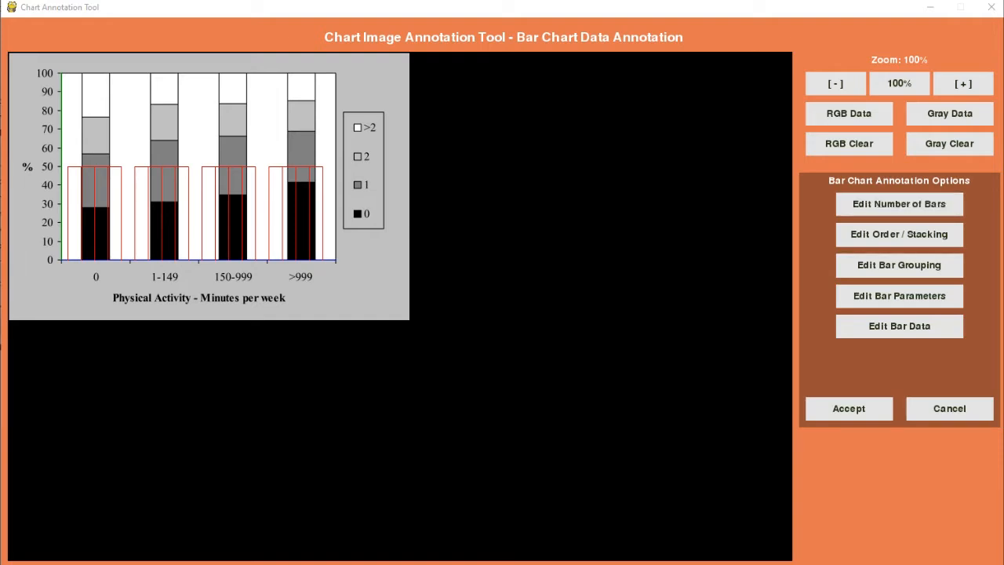
pyautogui.click(899, 204)
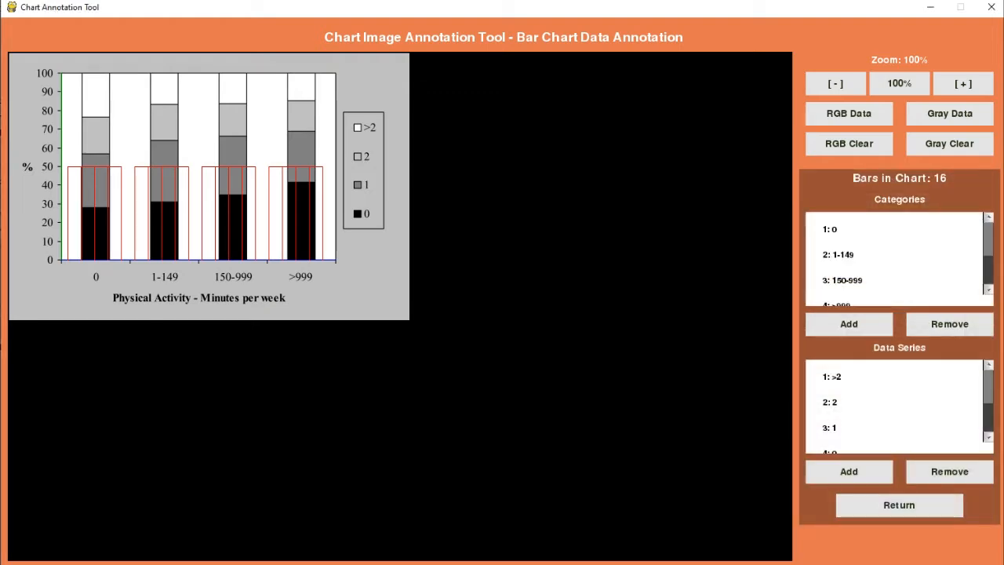
pyautogui.scroll(-1, 894, 259)
pyautogui.scroll(1, 894, 259)
pyautogui.scroll(-1, 894, 407)
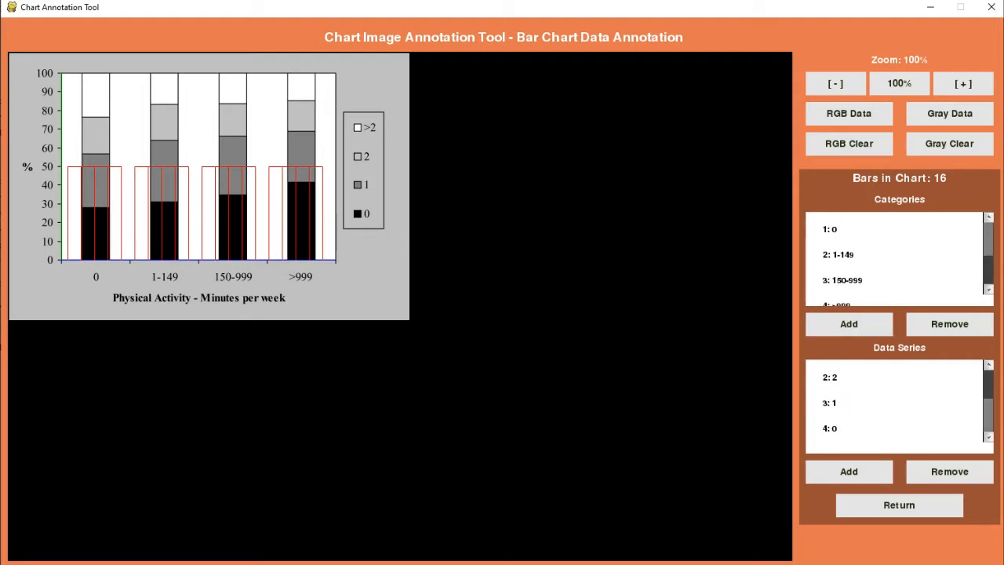
pyautogui.scroll(1, 894, 406)
pyautogui.click(898, 504)
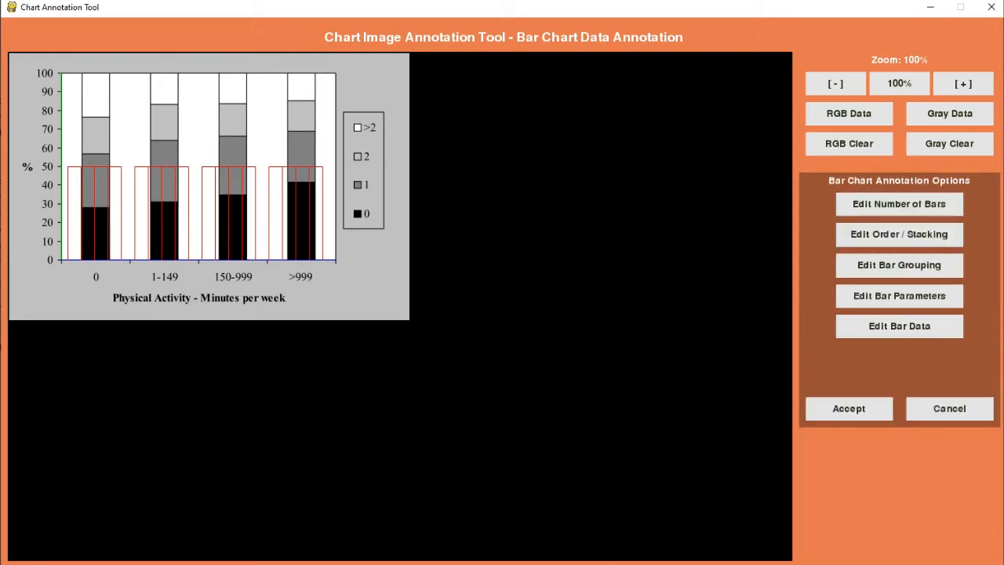
# Step: In the bar order and stacking, move series 0 up to the first position in Bar Stack #1
pyautogui.click(899, 233)
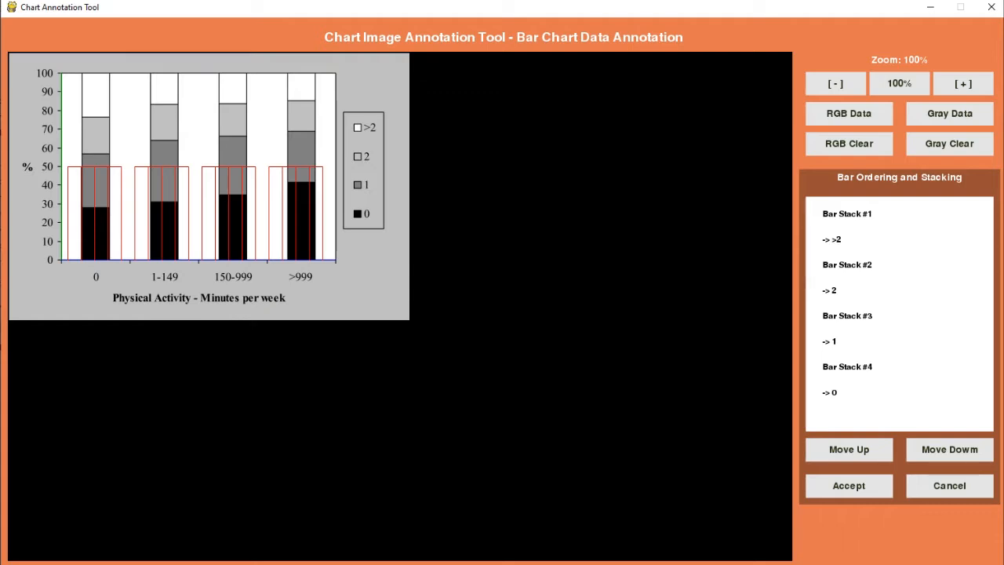
pyautogui.click(900, 392)
pyautogui.click(849, 449)
pyautogui.click(849, 449)
pyautogui.click(848, 449)
pyautogui.click(849, 450)
pyautogui.click(849, 449)
pyautogui.click(849, 449)
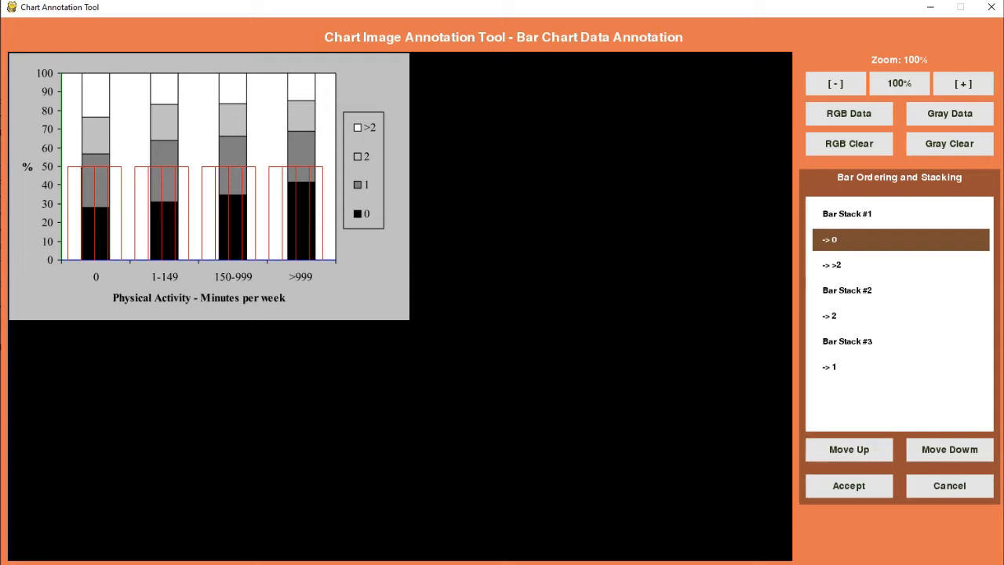
# Step: Move series 1 up into Bar Stack #1, directly after series 0
pyautogui.click(900, 366)
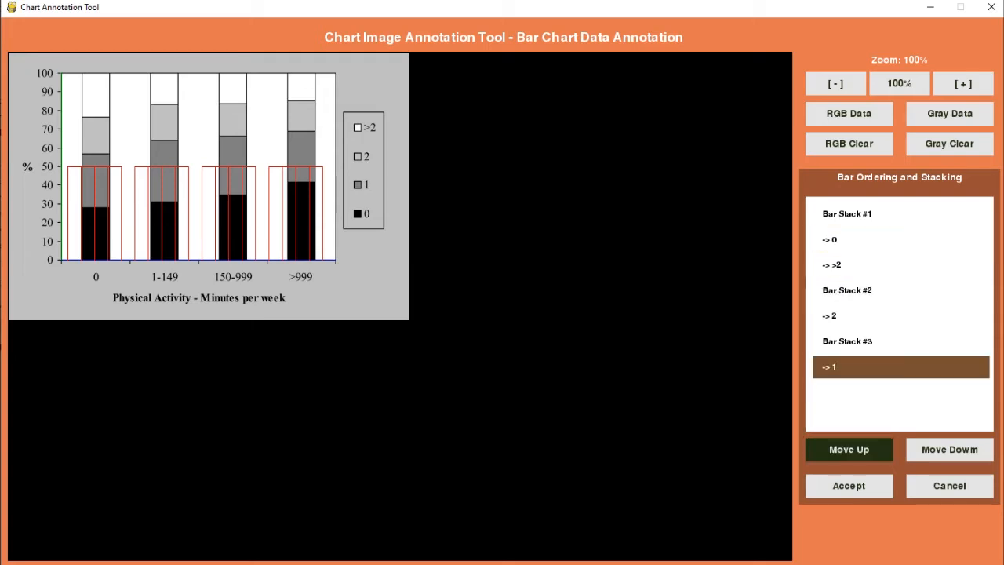
pyautogui.click(848, 450)
pyautogui.click(848, 449)
pyautogui.click(848, 449)
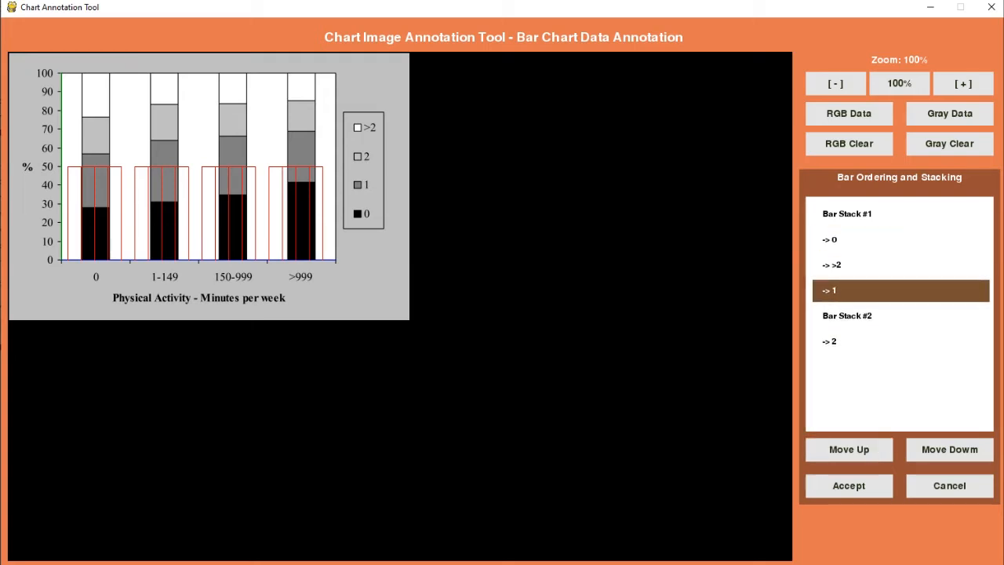
pyautogui.click(849, 450)
# Step: Move series 2 up into Bar Stack #1 between series 1 and >2, and accept the stacking order
pyautogui.click(900, 342)
pyautogui.click(848, 450)
pyautogui.click(849, 449)
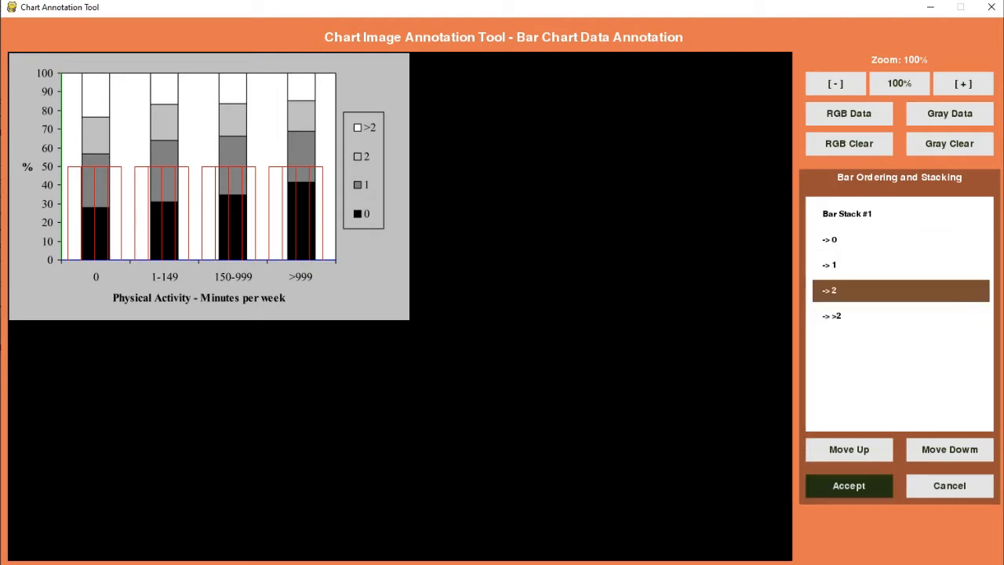
pyautogui.click(849, 486)
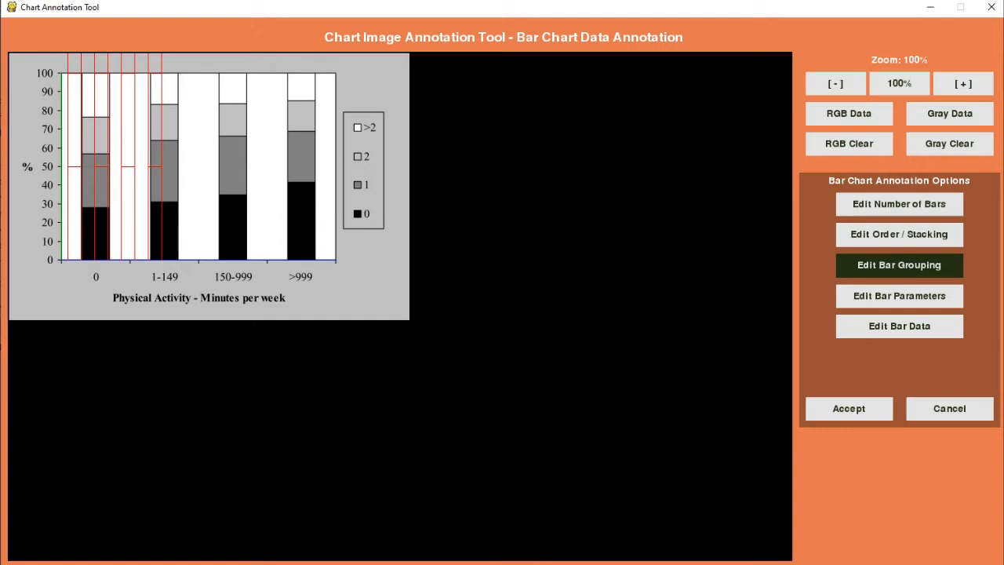
# Step: Check the bar grouping, and in the bar parameters extend the overlay to the last bar's right edge, with an outer distance of about 96.5
pyautogui.click(898, 264)
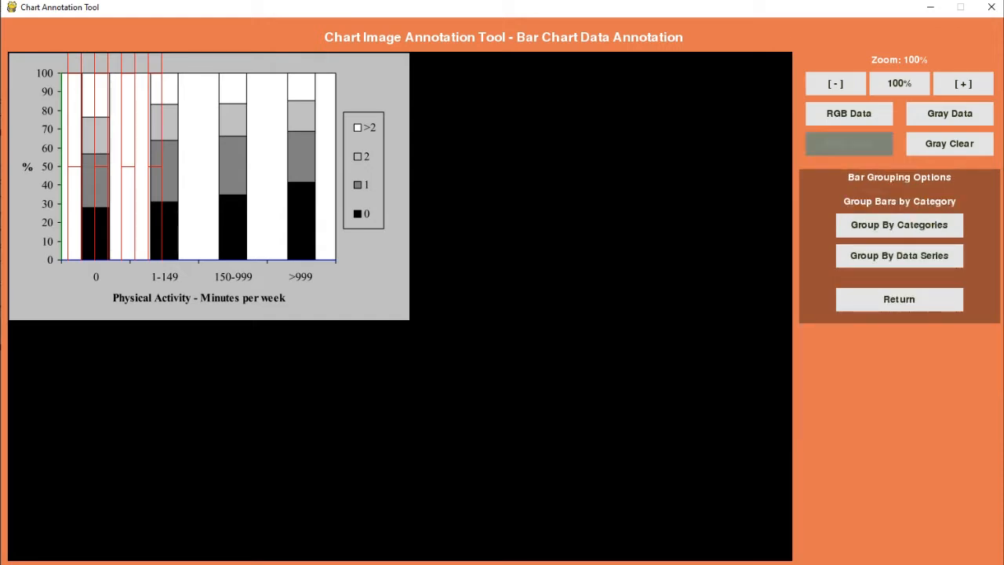
pyautogui.click(899, 299)
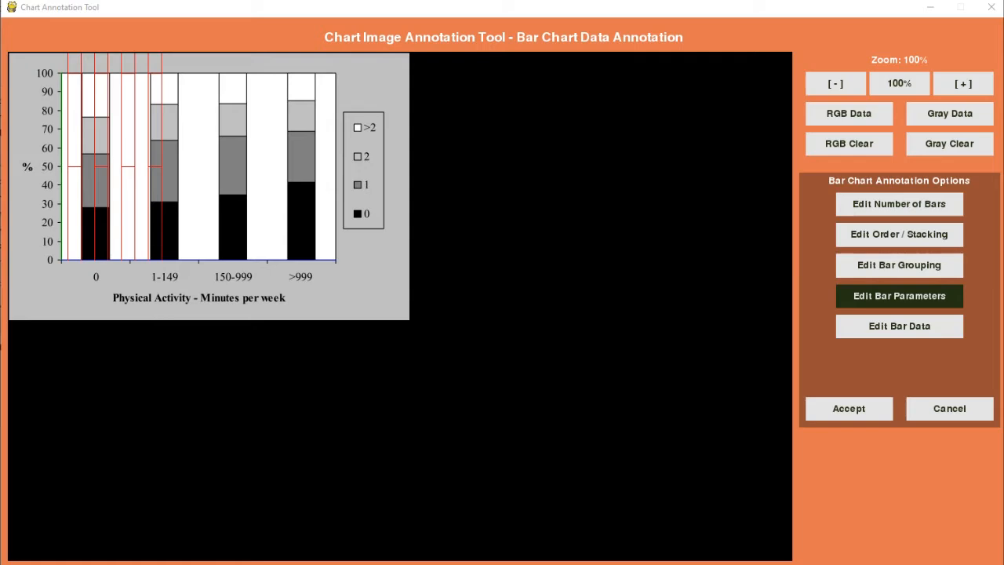
pyautogui.click(899, 296)
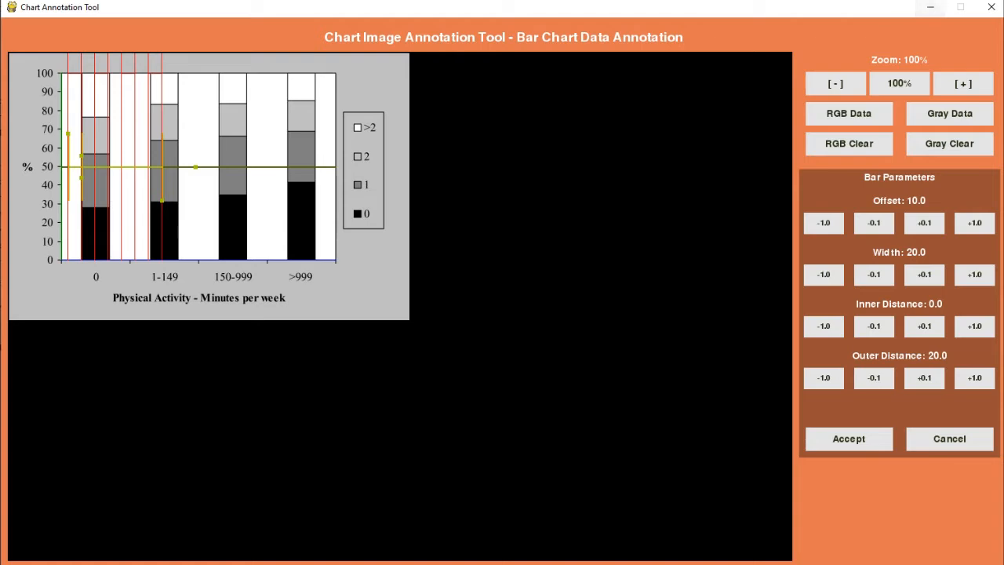
pyautogui.click(963, 83)
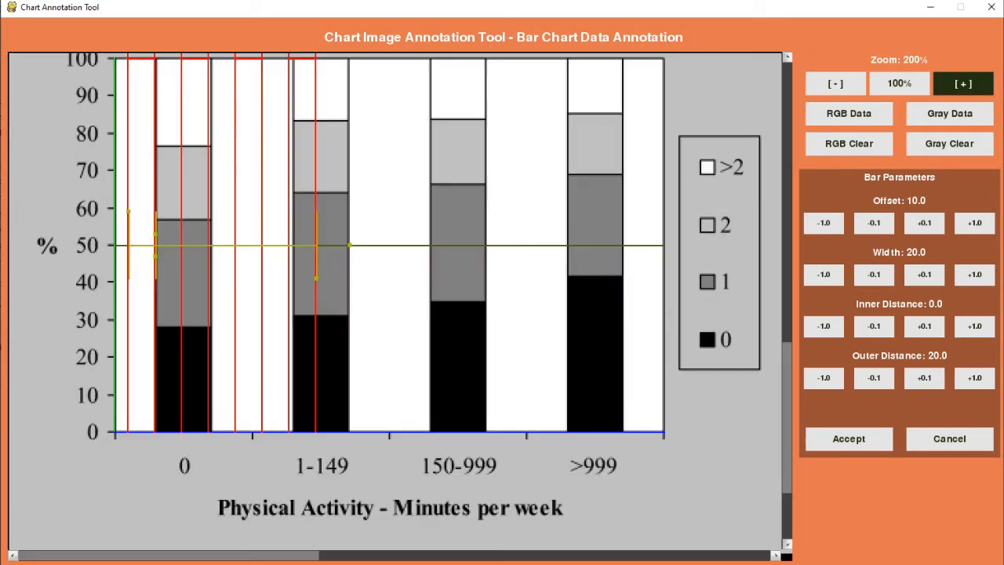
pyautogui.click(963, 83)
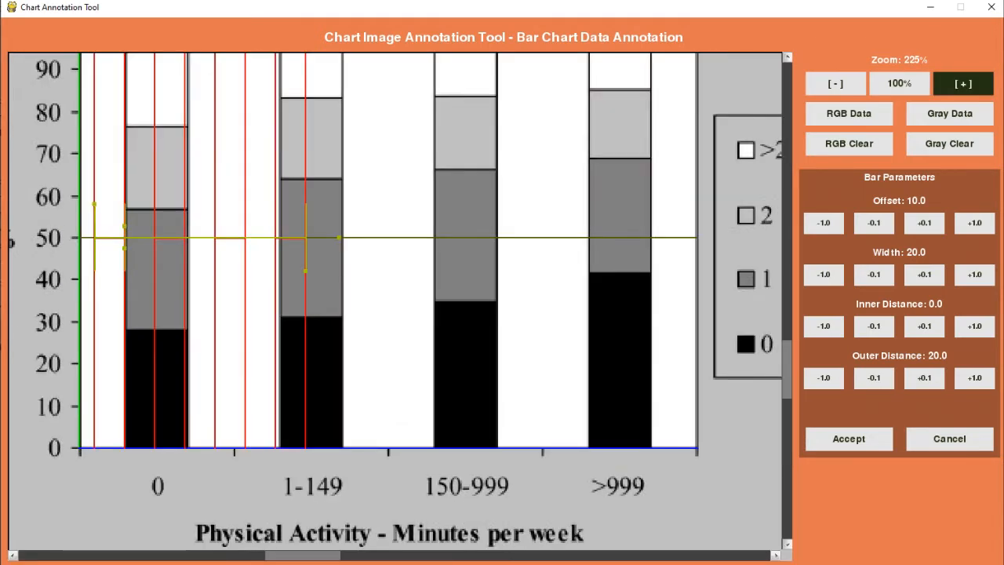
pyautogui.click(963, 83)
pyautogui.scroll(2, 400, 301)
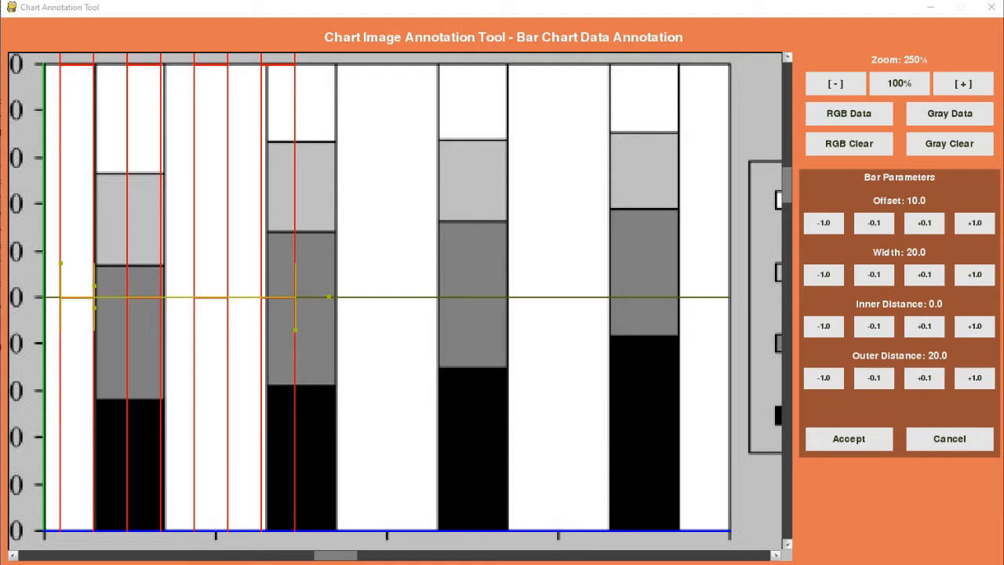
pyautogui.moveTo(329, 296)
pyautogui.mouseDown()
pyautogui.moveTo(707, 296)
pyautogui.moveTo(665, 296)
pyautogui.mouseUp()
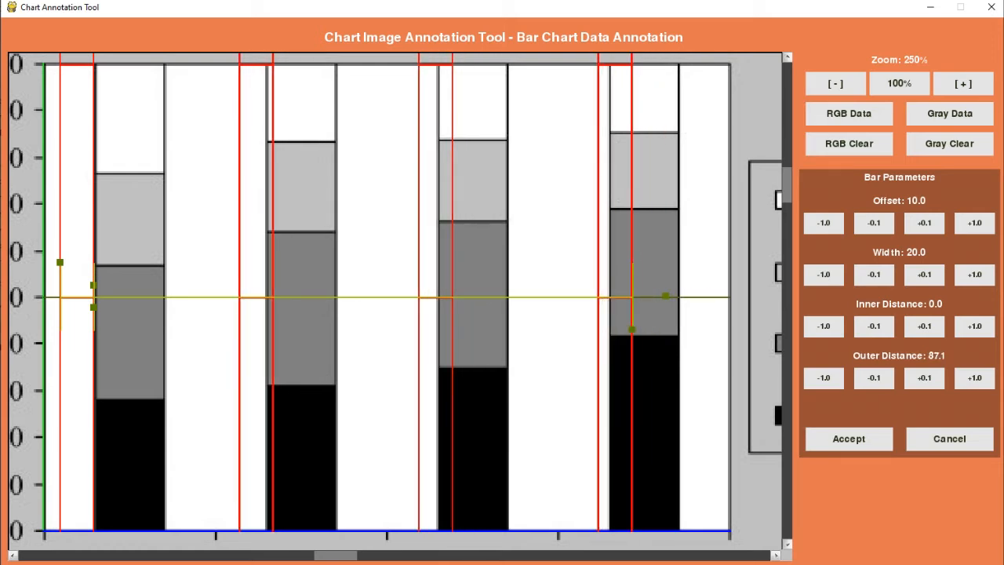
pyautogui.moveTo(665, 295); pyautogui.dragTo(714, 296)
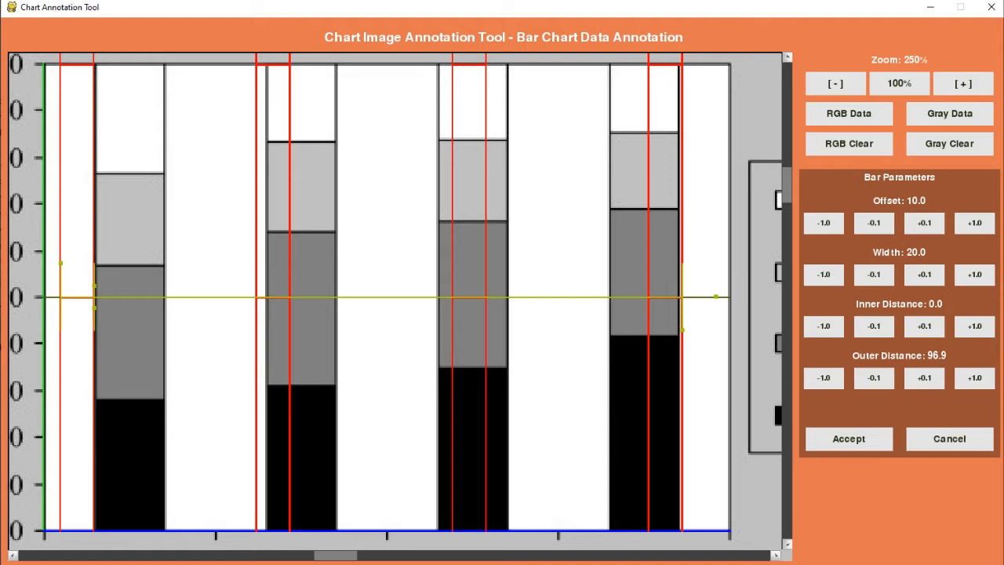
pyautogui.moveTo(715, 296); pyautogui.dragTo(713, 295)
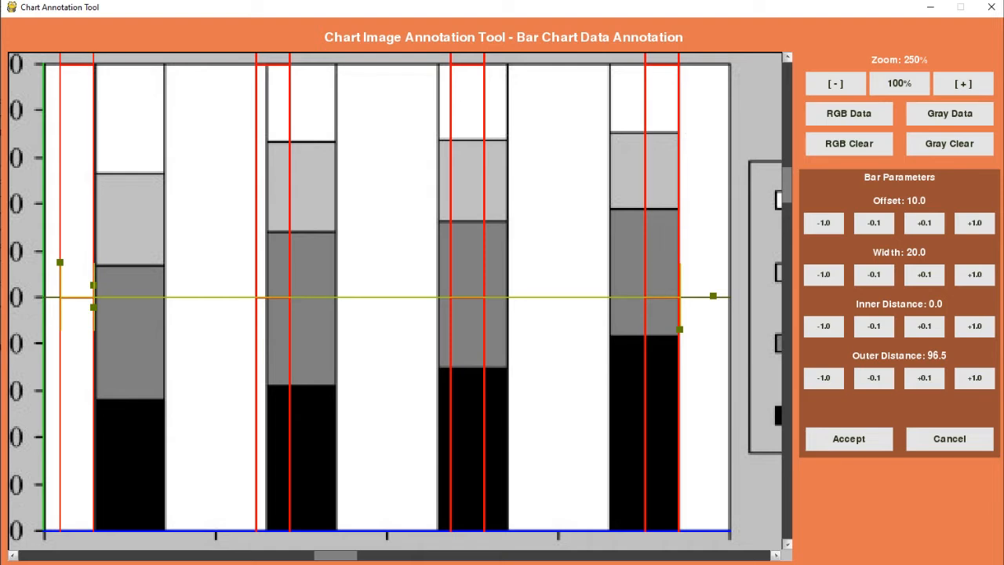
# Step: Fit the overlay to the first bar's edges, with offset about 30.8, width about 41.6 and outer distance about 60.8
pyautogui.moveTo(93, 307); pyautogui.dragTo(189, 306)
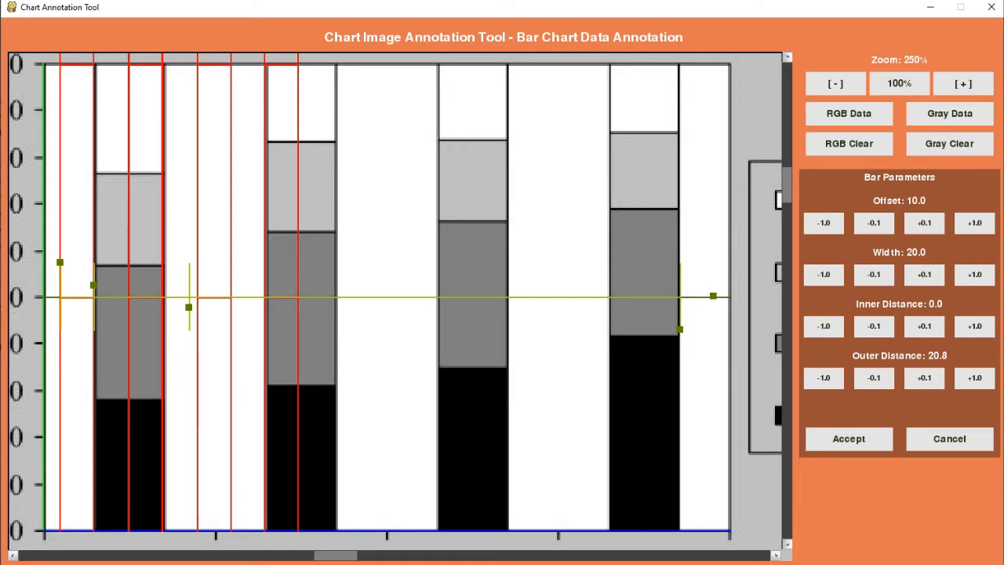
pyautogui.moveTo(93, 284); pyautogui.dragTo(188, 285)
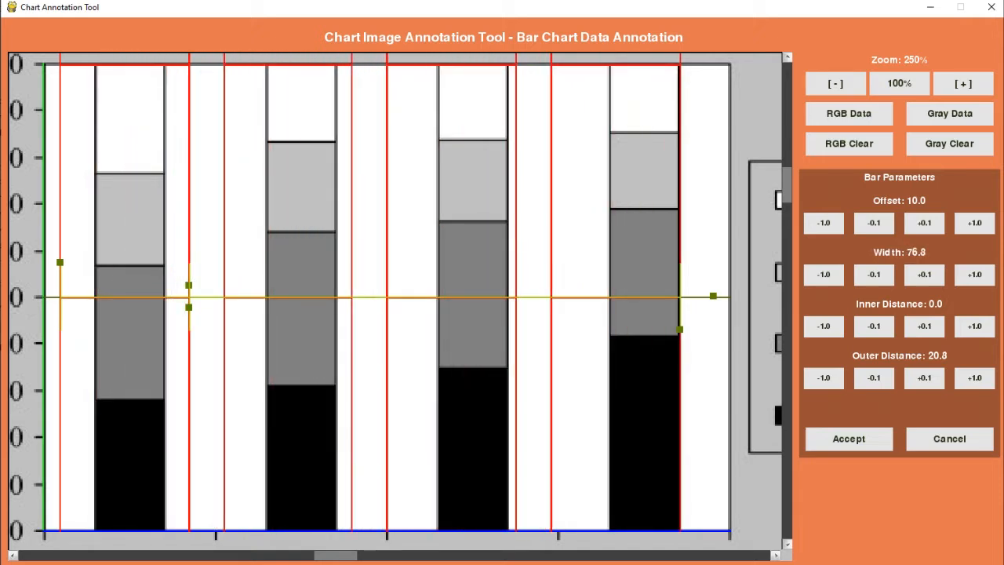
pyautogui.moveTo(189, 285); pyautogui.dragTo(127, 285)
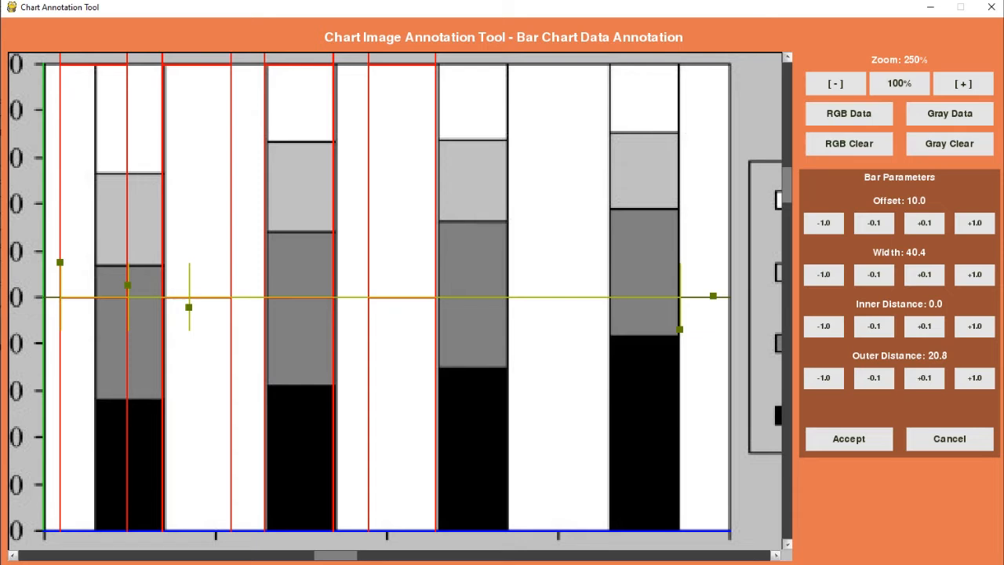
pyautogui.moveTo(60, 262); pyautogui.dragTo(162, 285)
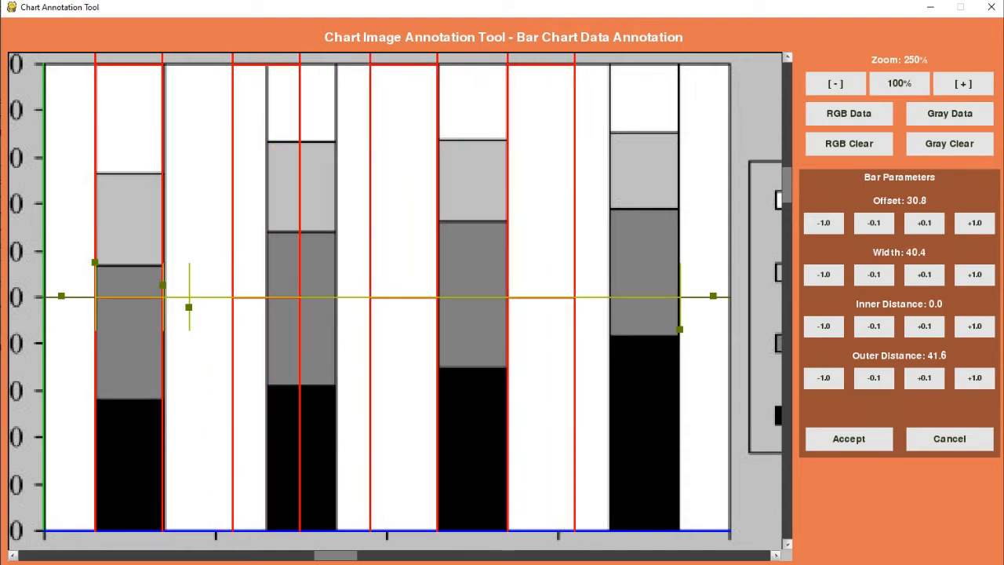
pyautogui.moveTo(162, 285); pyautogui.dragTo(164, 307)
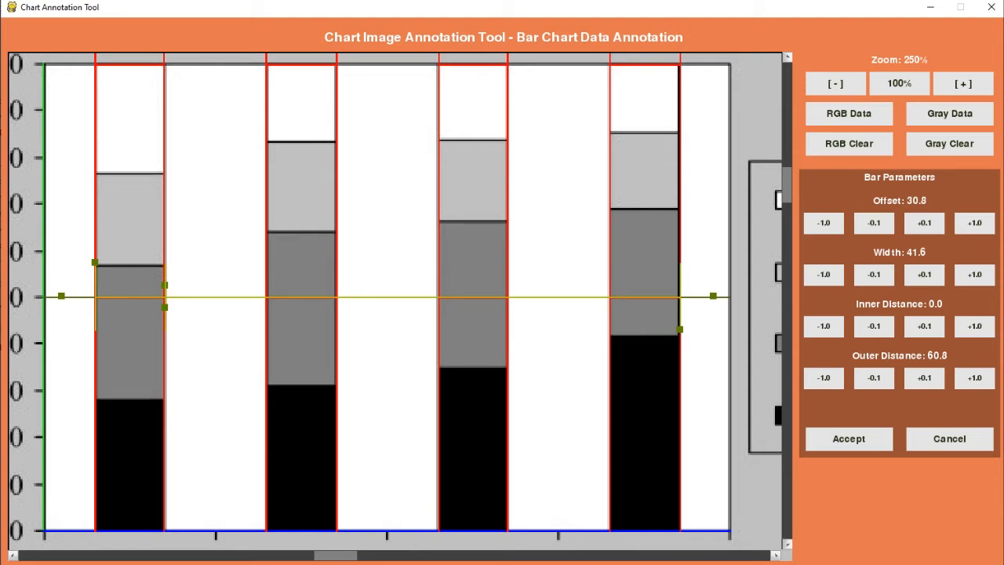
# Step: Fine-tune the first bar's left edge to offset 31.2, width 41.9 and outer distance 60.3, and accept the bar parameters
pyautogui.moveTo(163, 307)
pyautogui.mouseDown()
pyautogui.moveTo(204, 305)
pyautogui.moveTo(164, 307)
pyautogui.mouseUp()
pyautogui.moveTo(164, 285)
pyautogui.mouseDown()
pyautogui.moveTo(138, 285)
pyautogui.moveTo(164, 285)
pyautogui.mouseUp()
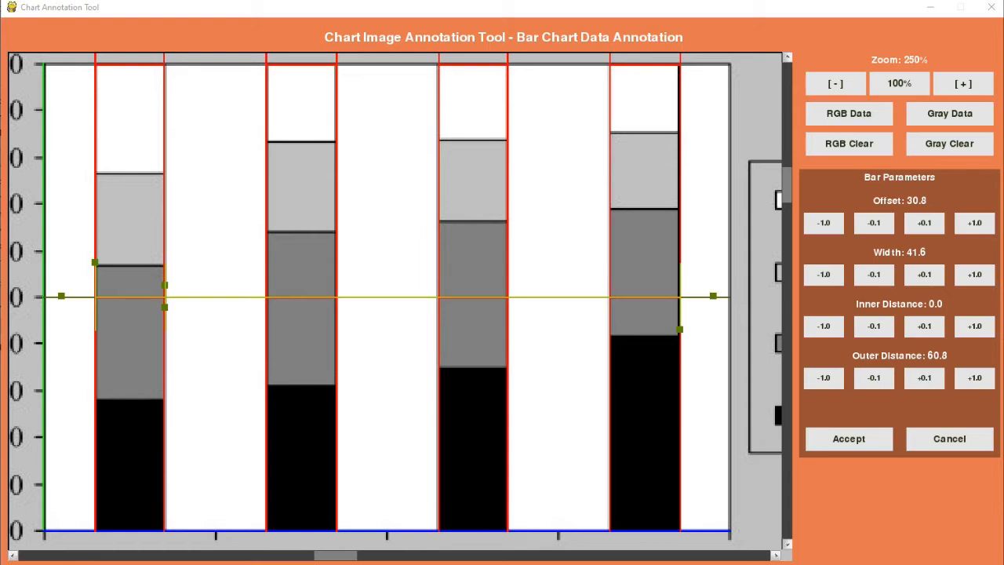
pyautogui.moveTo(95, 262)
pyautogui.mouseDown()
pyautogui.moveTo(573, 262)
pyautogui.moveTo(96, 262)
pyautogui.mouseUp()
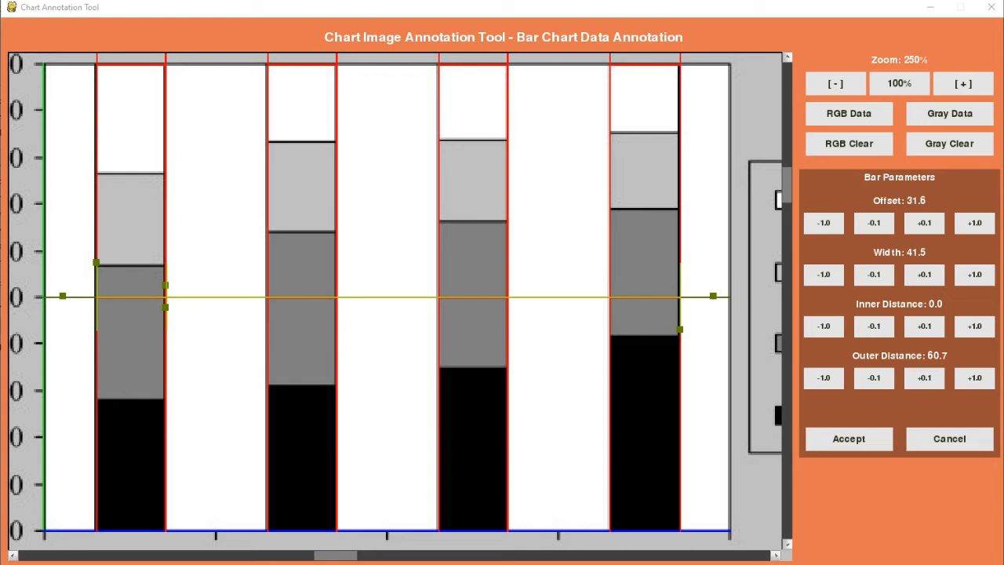
pyautogui.moveTo(96, 262); pyautogui.dragTo(95, 262)
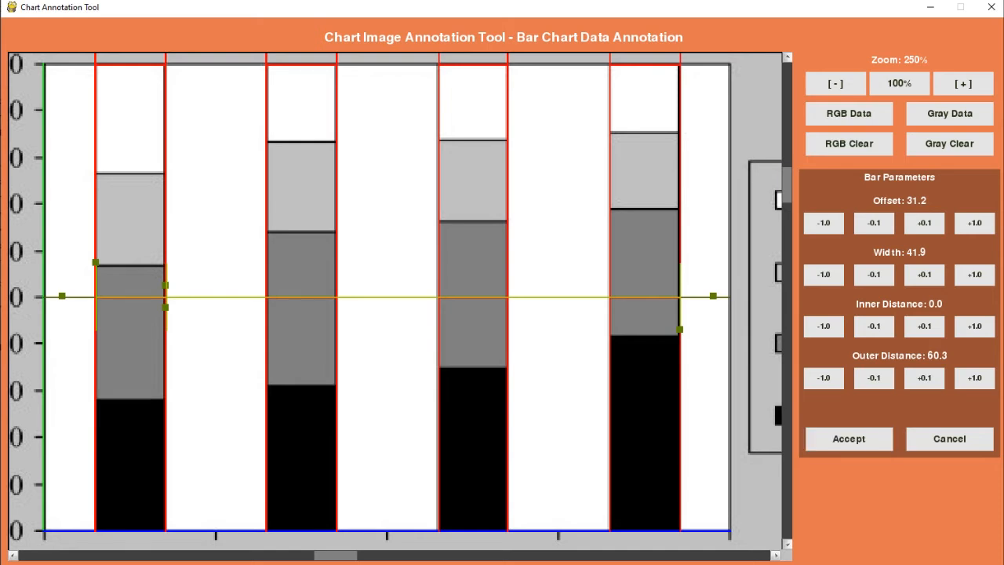
pyautogui.click(849, 438)
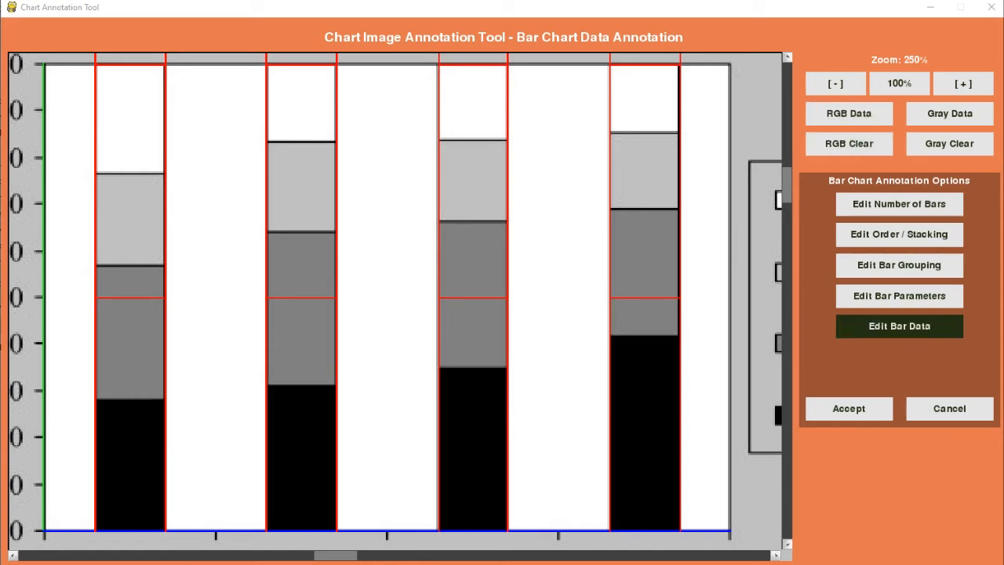
# Step: Open the bar data, compare the stack layers with the legend, and automatically adjust the bar heights
pyautogui.click(899, 325)
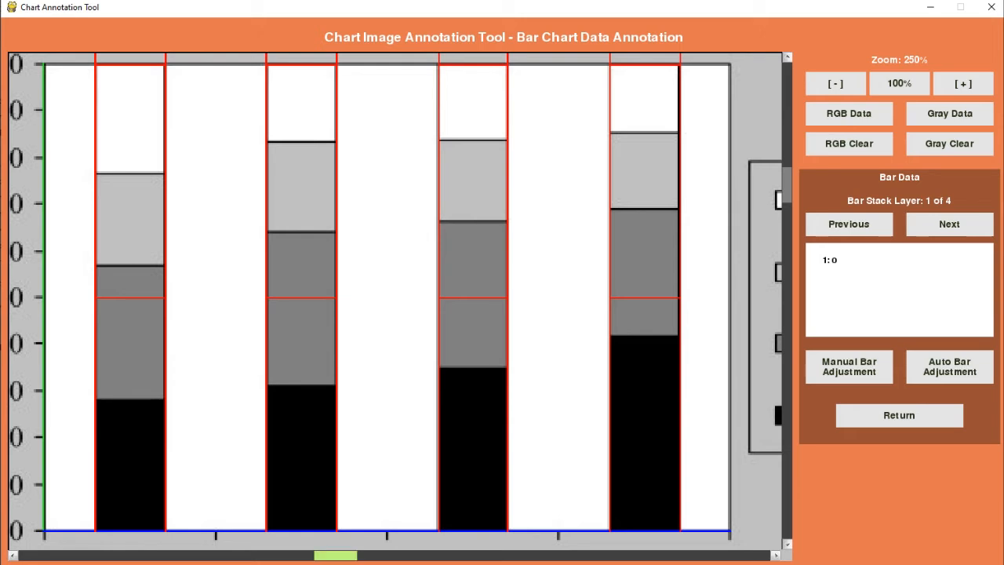
pyautogui.moveTo(335, 555); pyautogui.dragTo(659, 555)
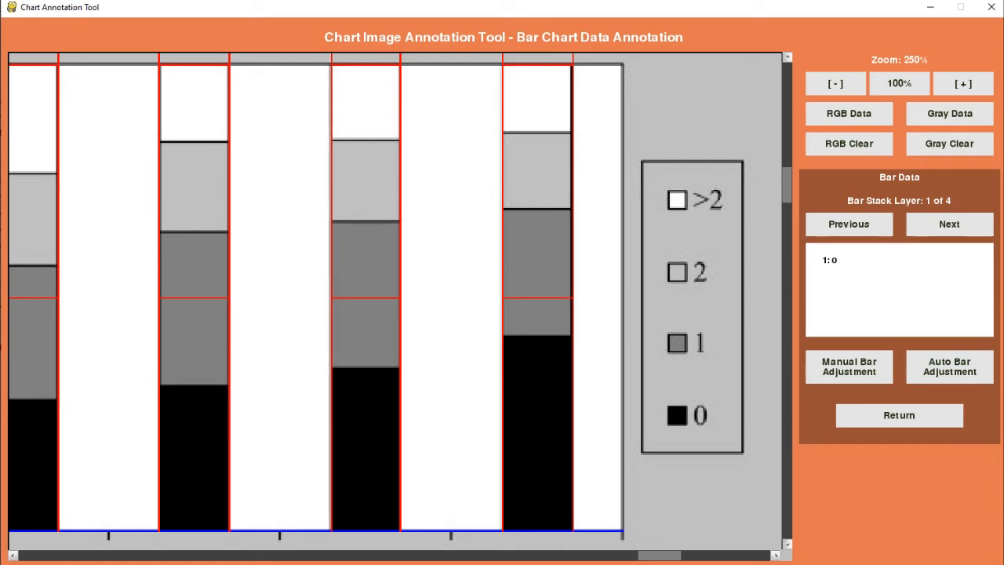
pyautogui.moveTo(659, 555); pyautogui.dragTo(313, 555)
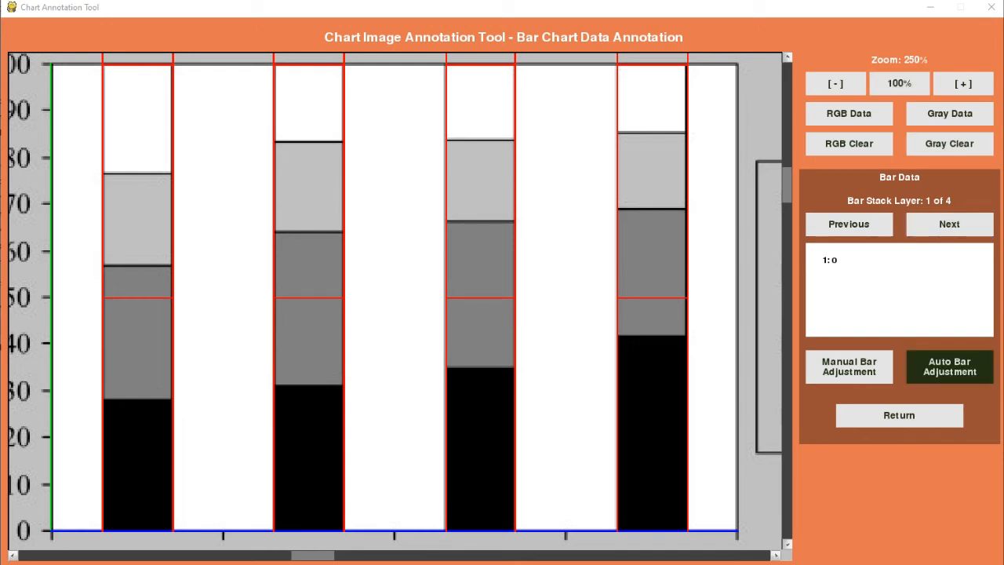
pyautogui.click(949, 366)
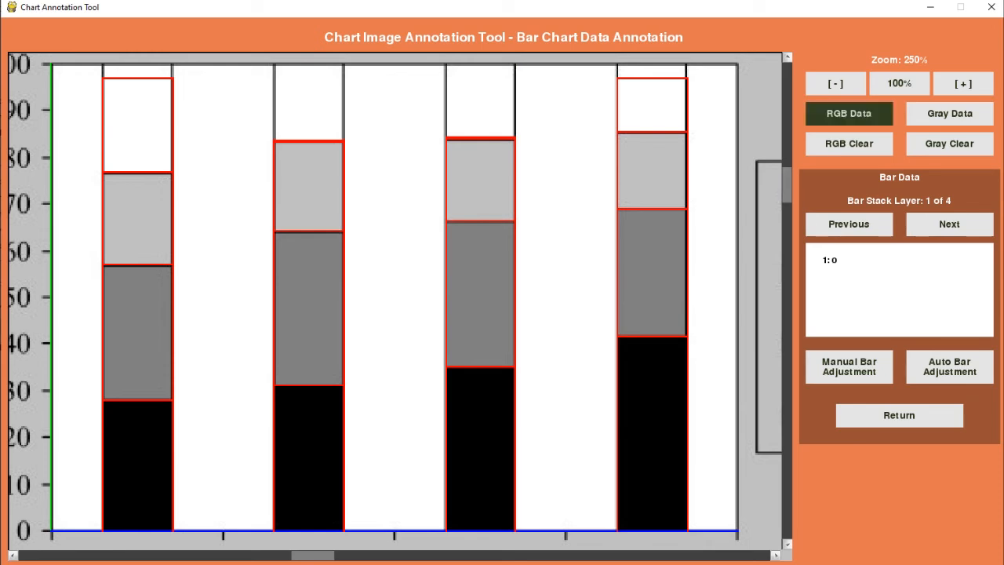
# Step: Go through the four bar stack layers and check their outlines against the chart's segments from the baseline to the top
pyautogui.click(949, 224)
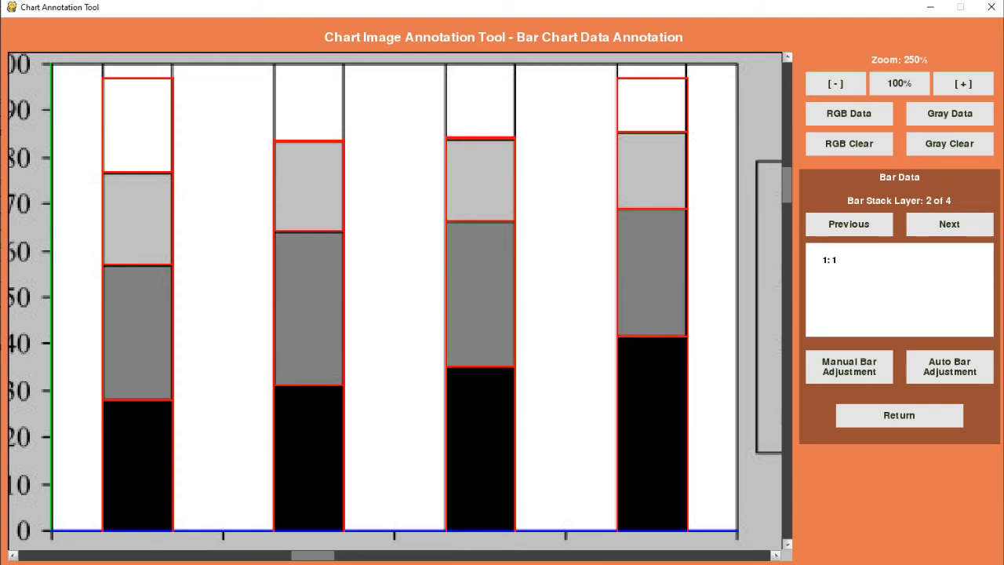
pyautogui.click(949, 224)
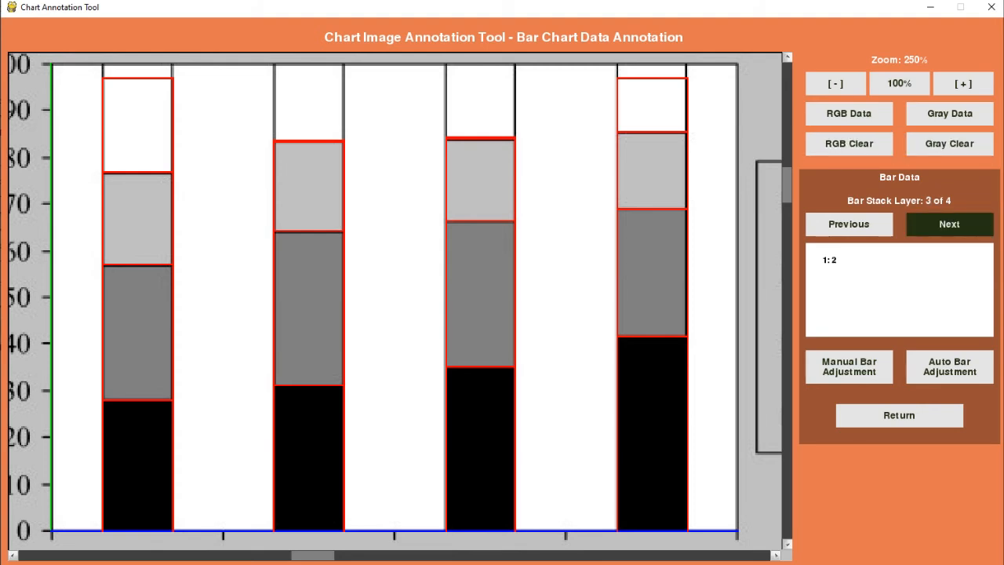
pyautogui.scroll(2, 392, 302)
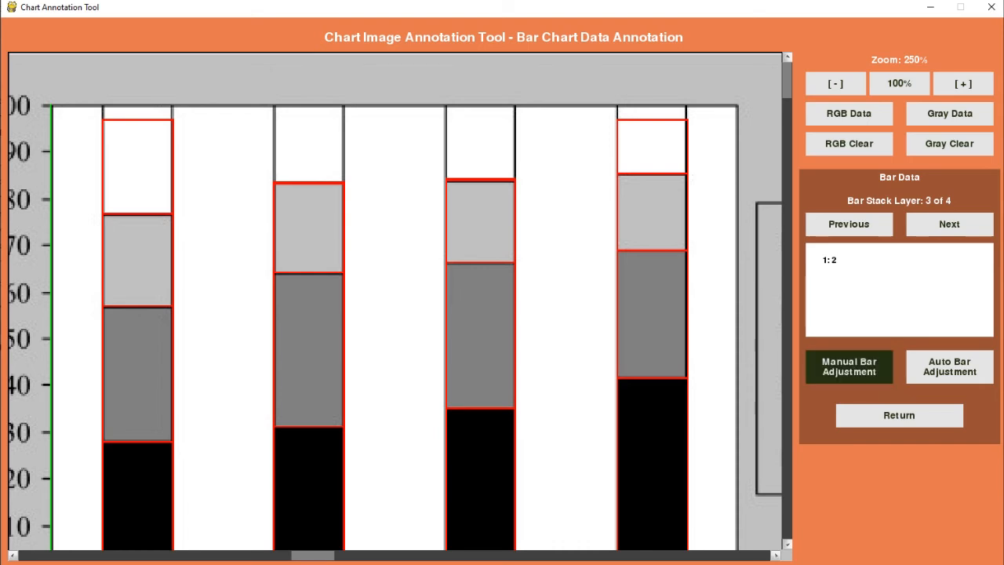
pyautogui.click(849, 367)
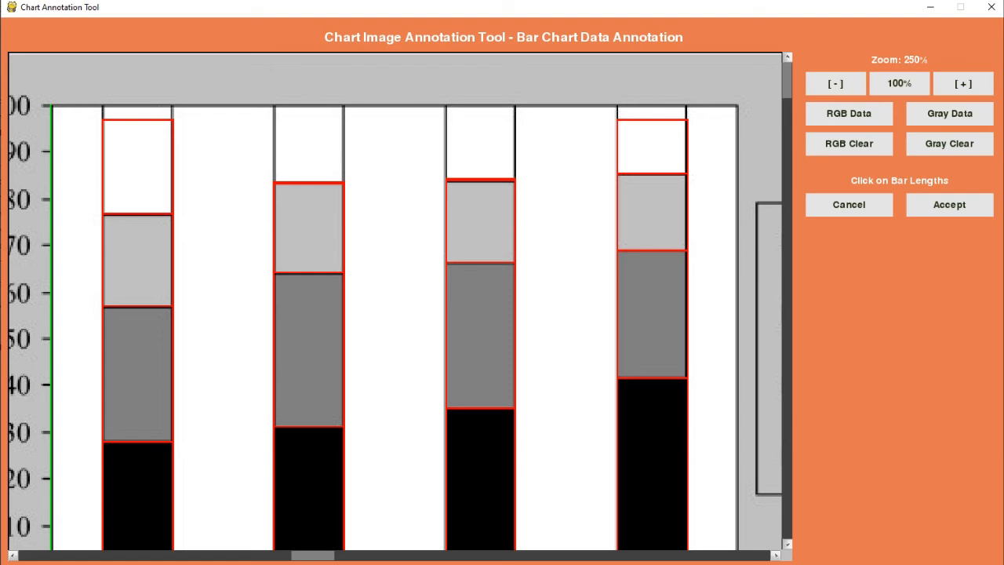
pyautogui.click(848, 204)
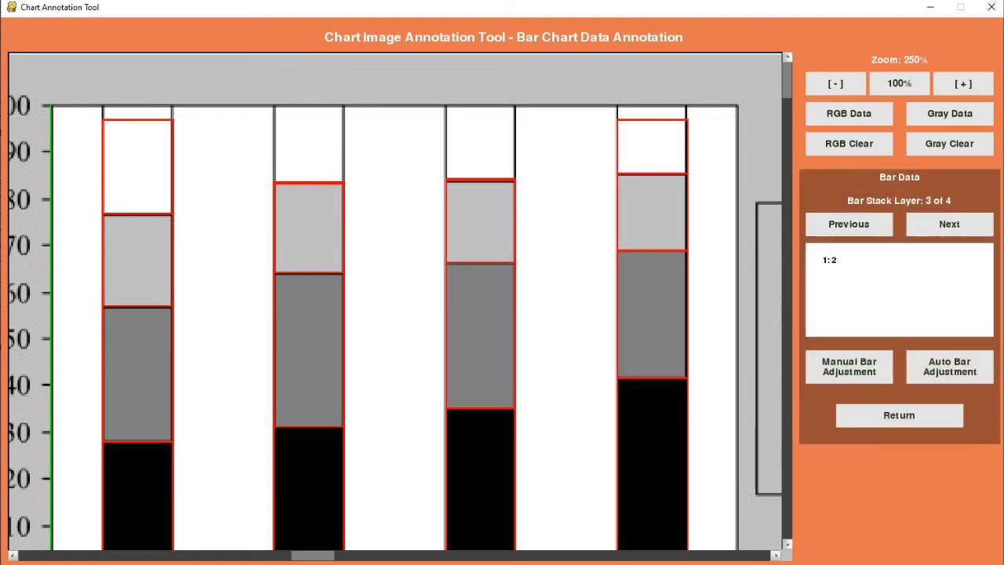
pyautogui.click(949, 224)
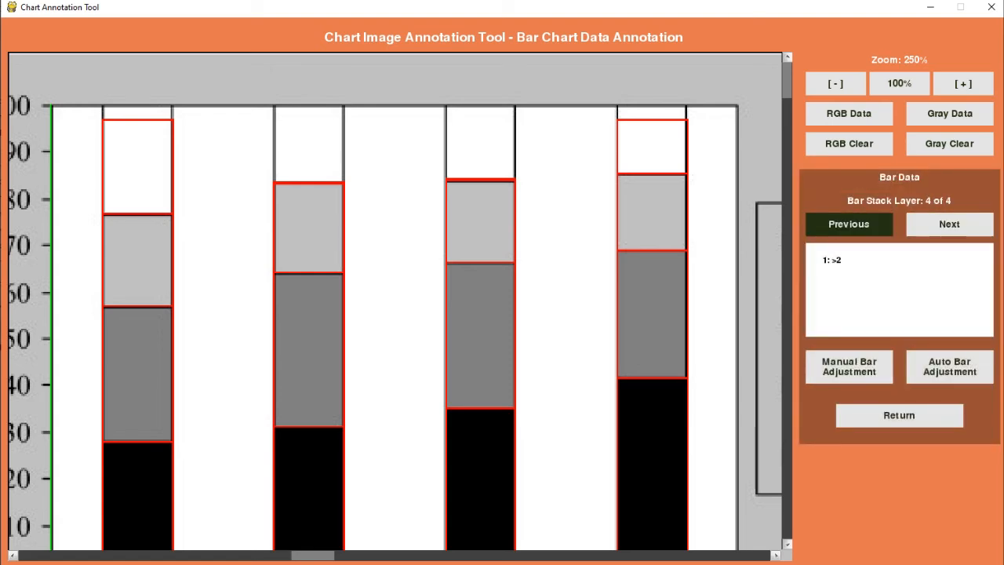
pyautogui.click(848, 224)
pyautogui.click(848, 223)
pyautogui.click(849, 223)
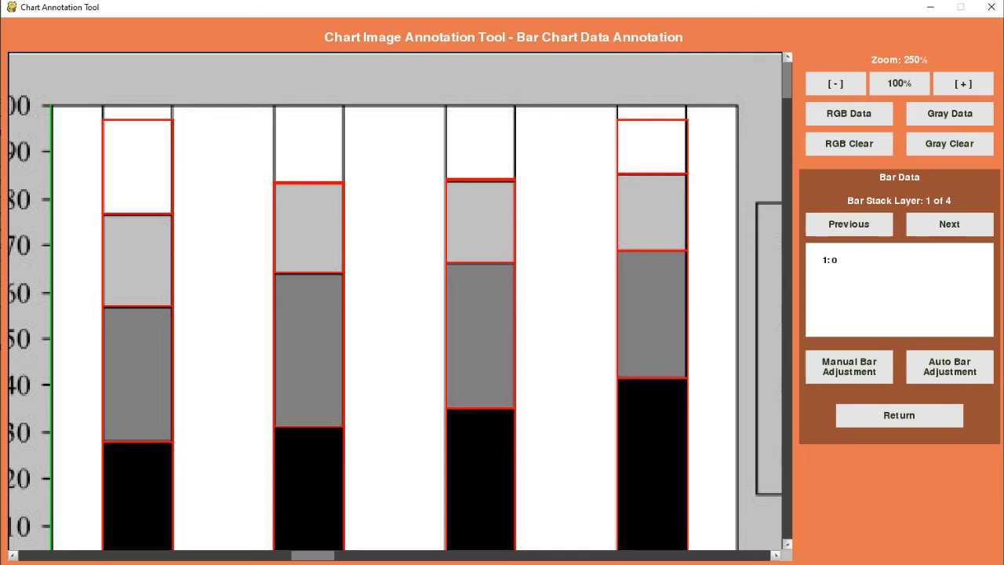
pyautogui.scroll(-3, 399, 302)
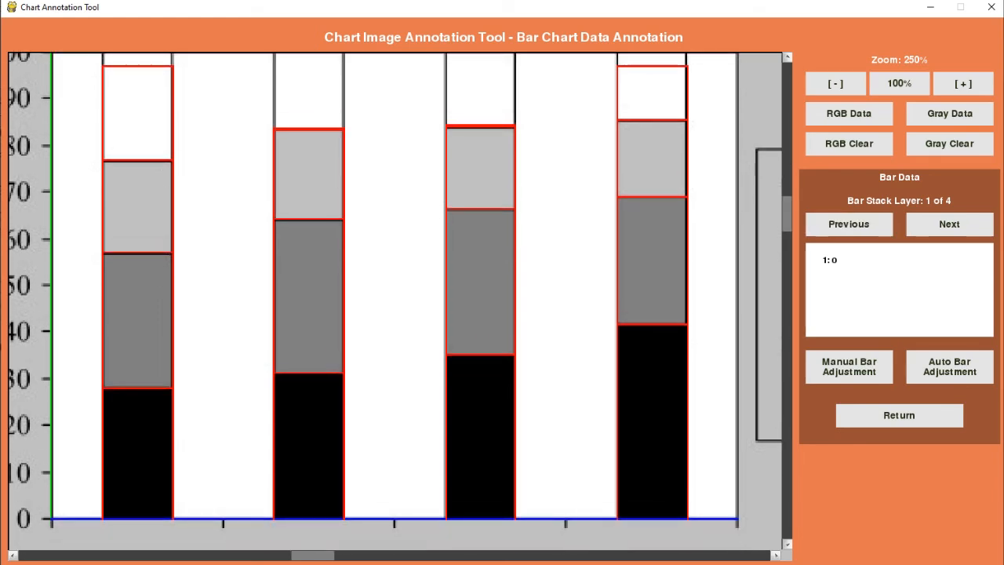
pyautogui.scroll(3, 400, 302)
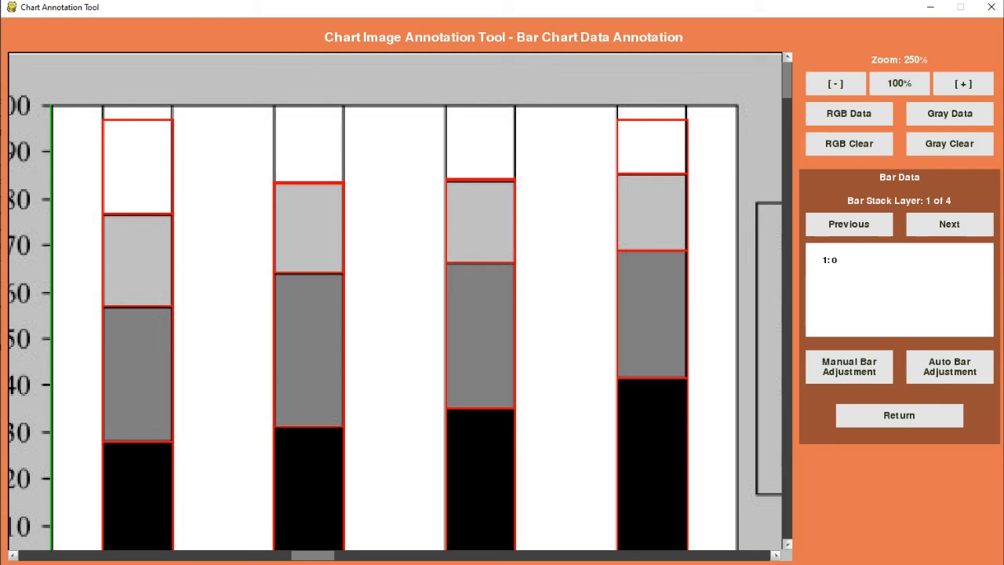
# Step: Manually adjust the bar lengths of stack layer 2 to the tops of the dark gray segments and accept them
pyautogui.click(949, 223)
pyautogui.click(849, 367)
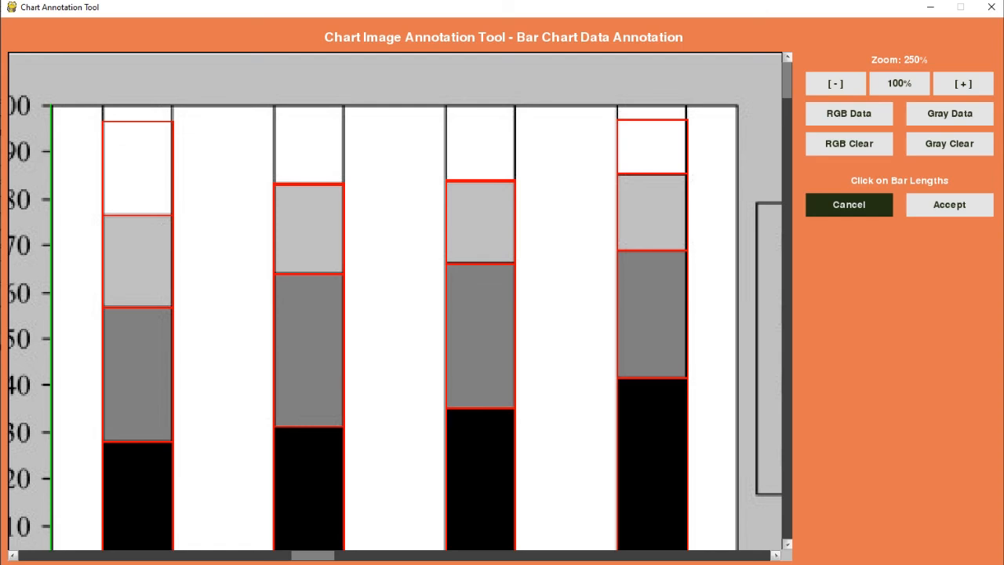
pyautogui.click(949, 204)
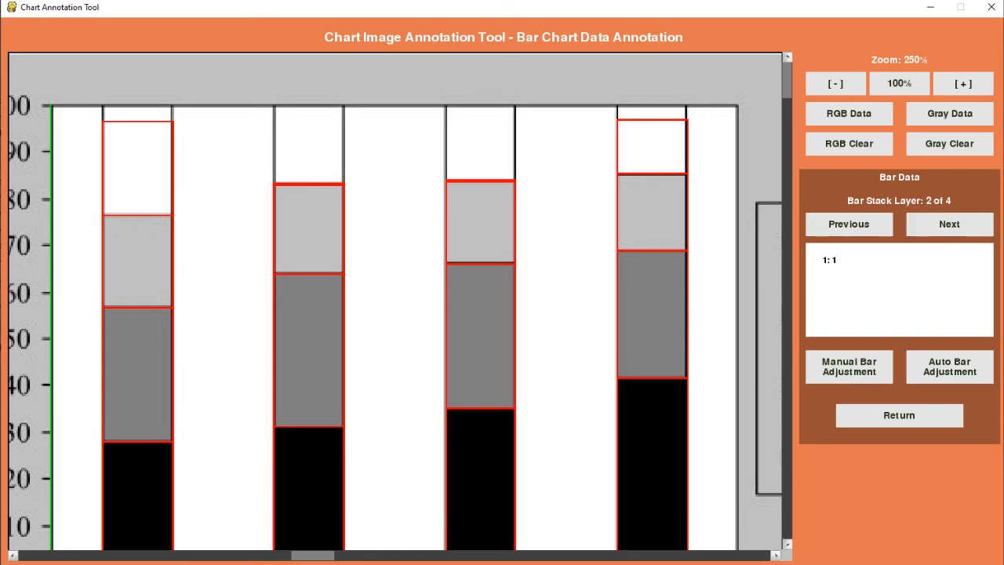
# Step: Manually fine-tune stack layer 3 on the last and first bars to the tops of their light gray segments, and accept
pyautogui.click(949, 224)
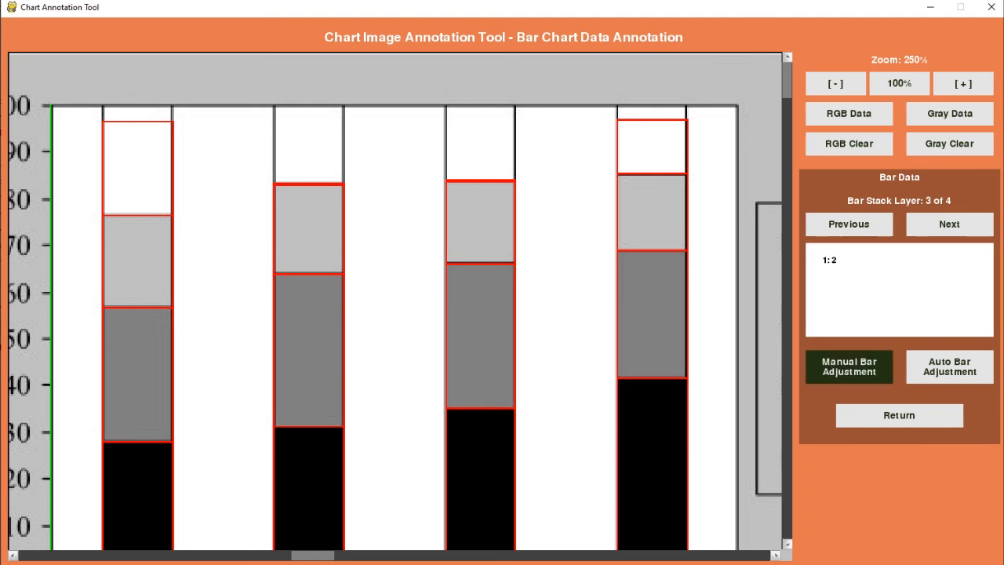
pyautogui.click(848, 366)
pyautogui.click(651, 174)
pyautogui.click(652, 172)
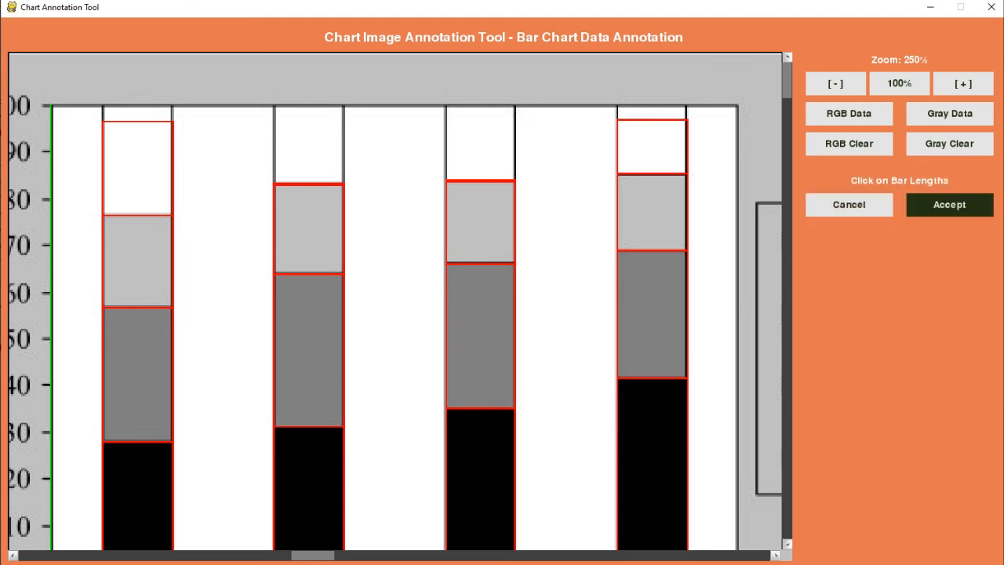
pyautogui.click(652, 176)
pyautogui.click(651, 172)
pyautogui.click(652, 174)
pyautogui.click(137, 217)
pyautogui.click(137, 213)
pyautogui.click(137, 215)
pyautogui.click(949, 204)
# Step: In stack layer 4, manually extend the first two bars (0 and 1-149) to the 100 line and accept
pyautogui.click(949, 224)
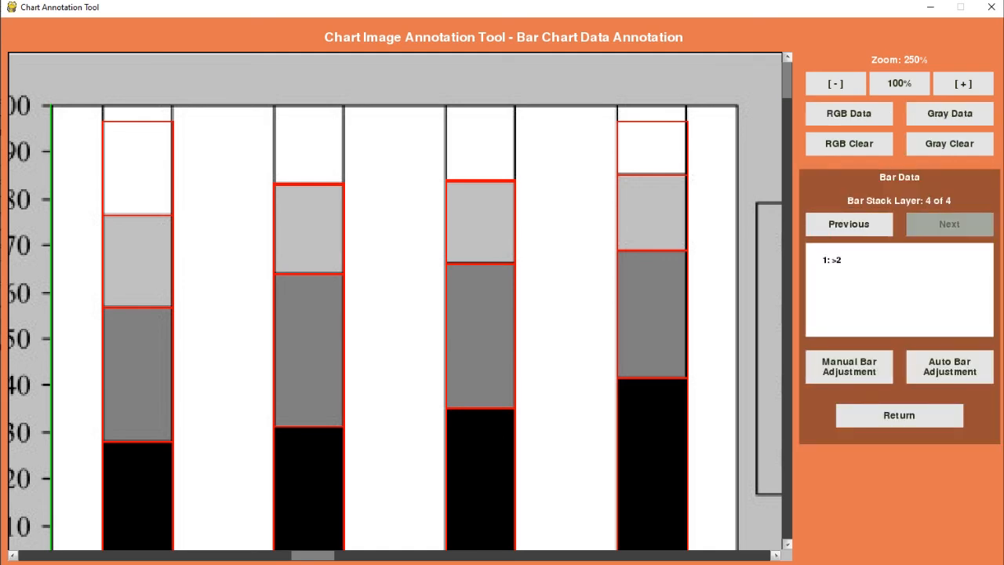
pyautogui.click(963, 83)
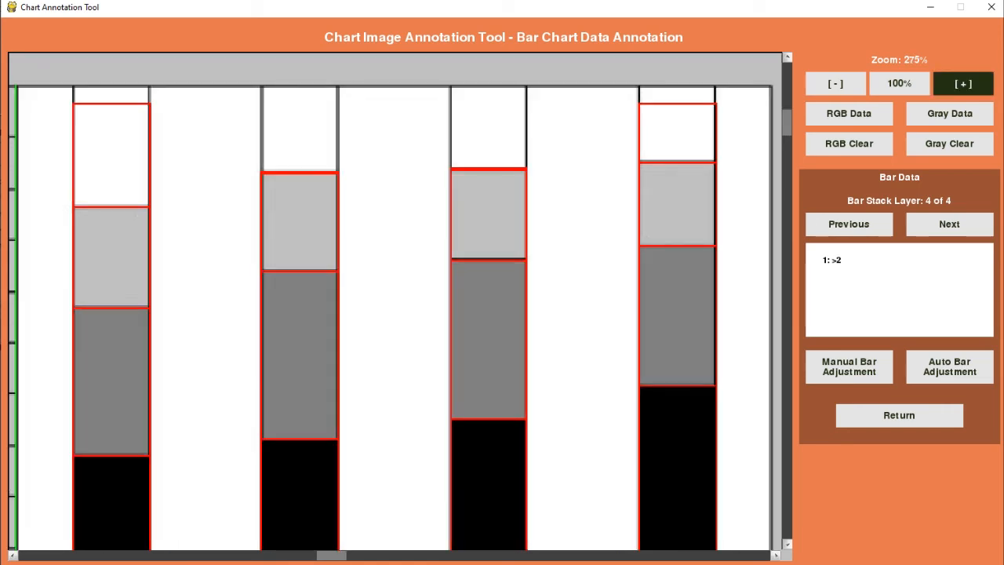
pyautogui.click(963, 83)
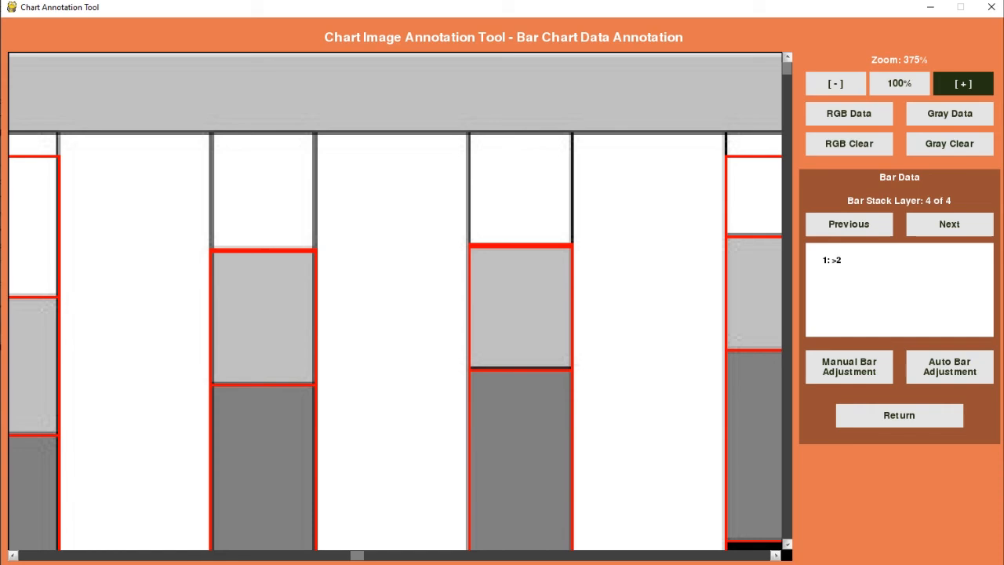
pyautogui.click(963, 83)
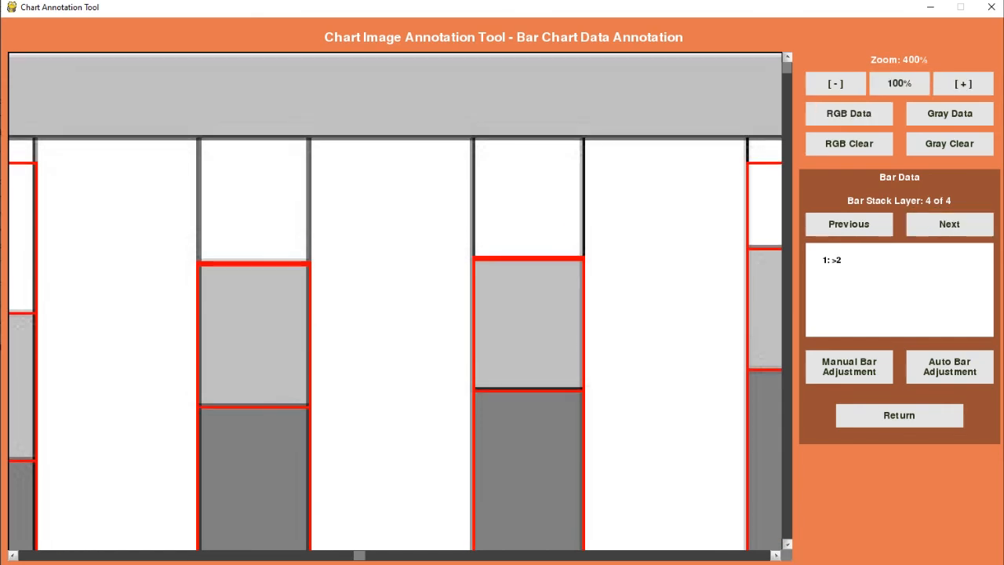
pyautogui.moveTo(360, 555); pyautogui.dragTo(36, 555)
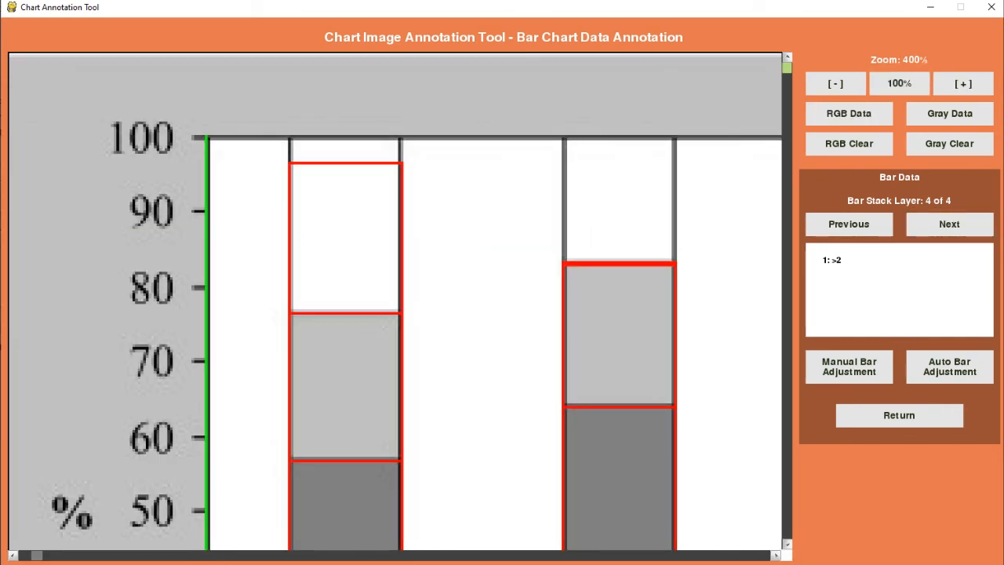
pyautogui.click(849, 366)
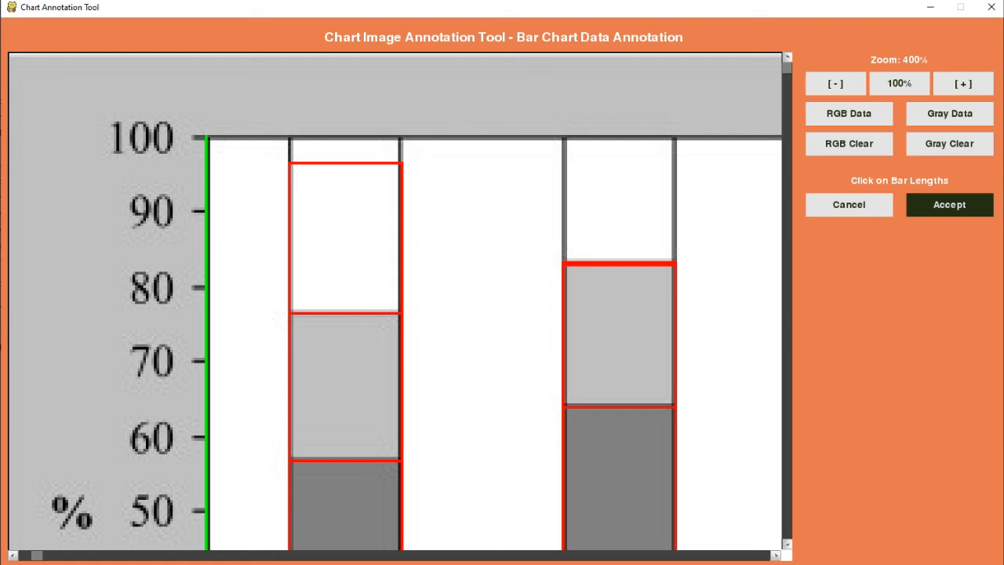
pyautogui.click(345, 138)
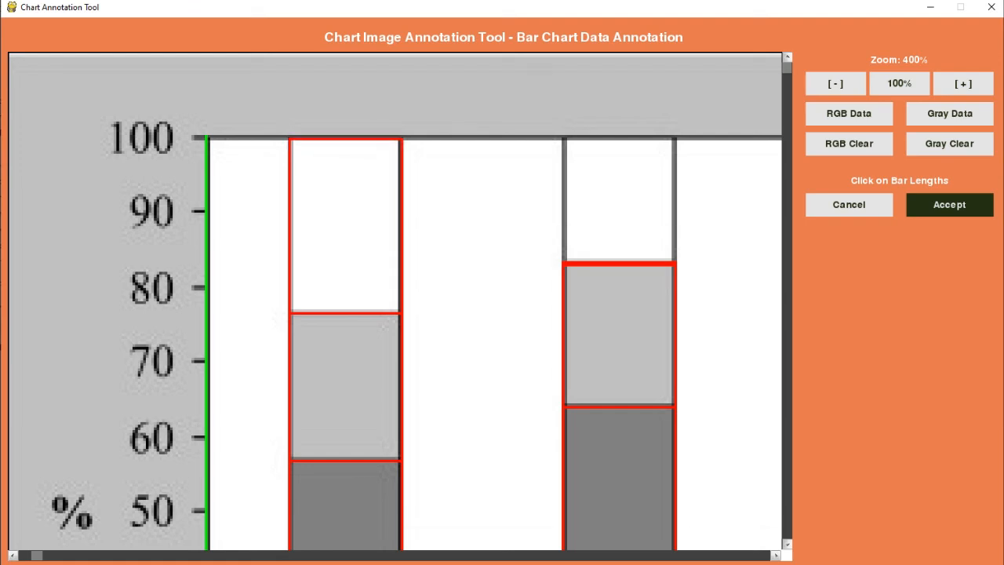
pyautogui.click(618, 138)
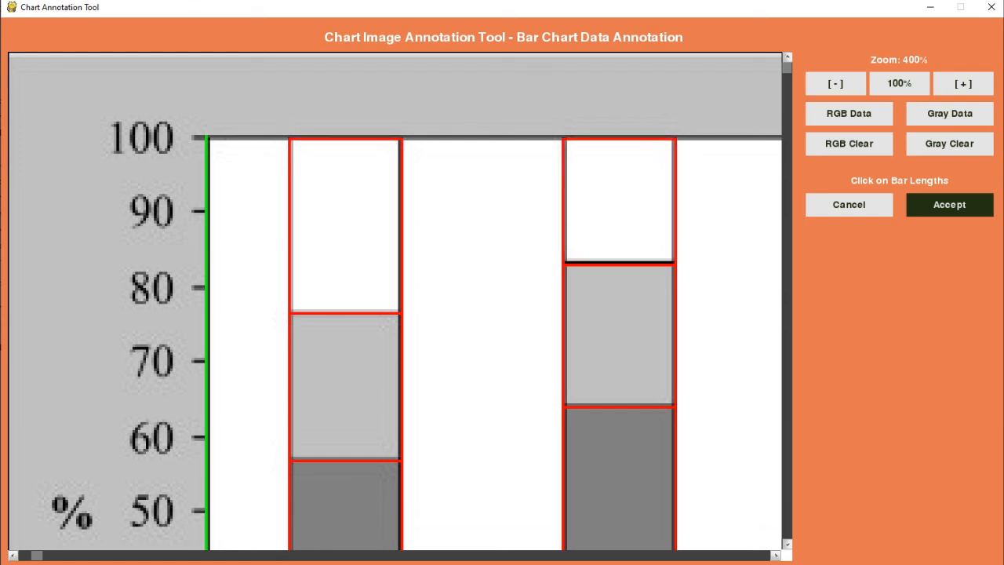
pyautogui.click(949, 203)
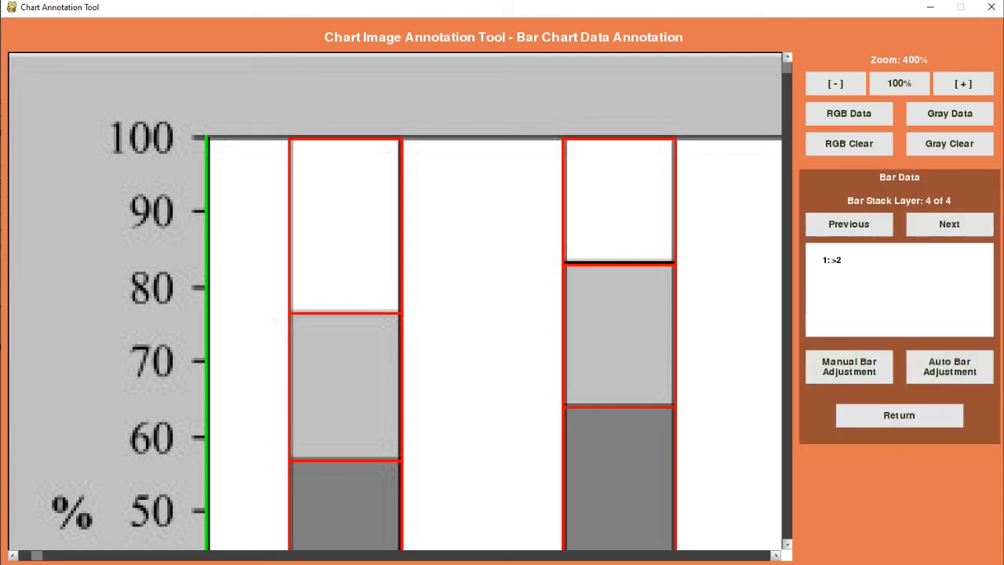
# Step: Manually extend stack layer 4 of the last two bars (150-999 and >999) to the 100 line and accept
pyautogui.moveTo(36, 555); pyautogui.dragTo(562, 555)
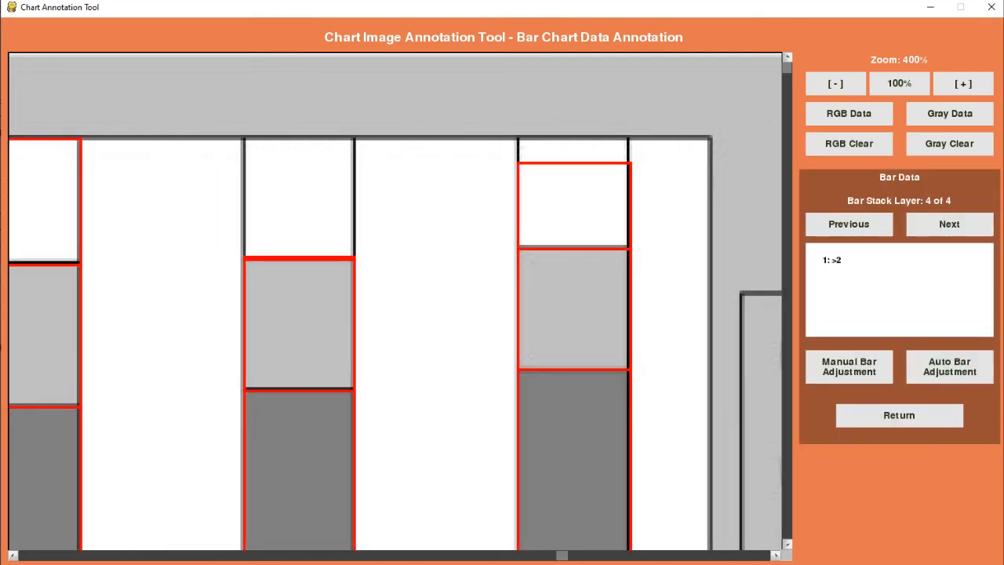
pyautogui.click(848, 367)
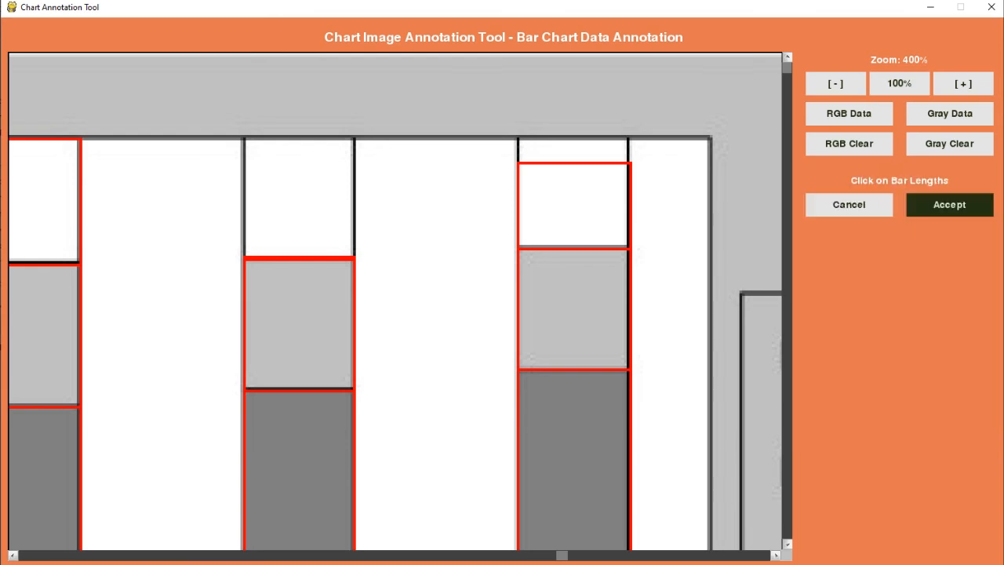
pyautogui.click(299, 137)
pyautogui.click(299, 139)
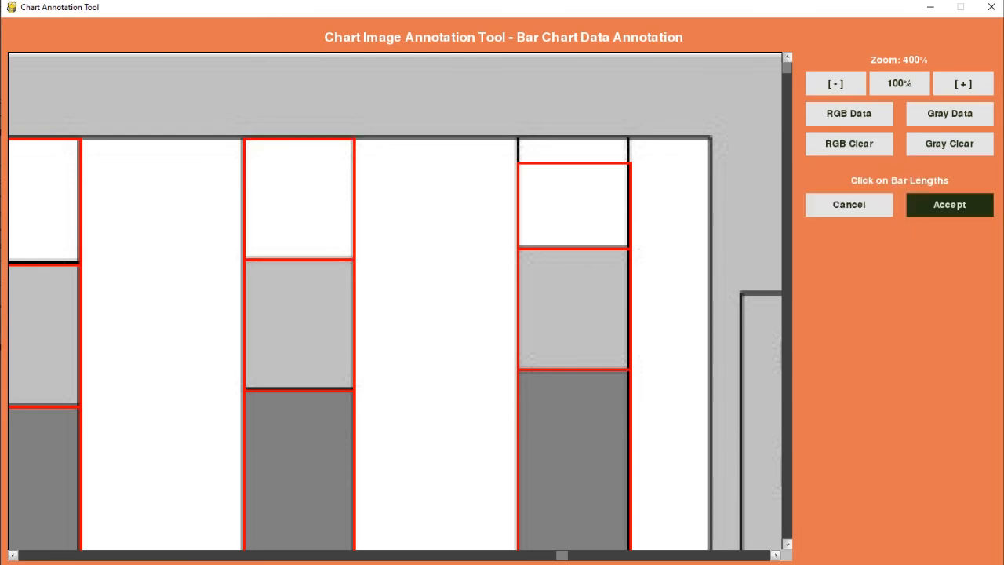
pyautogui.click(572, 139)
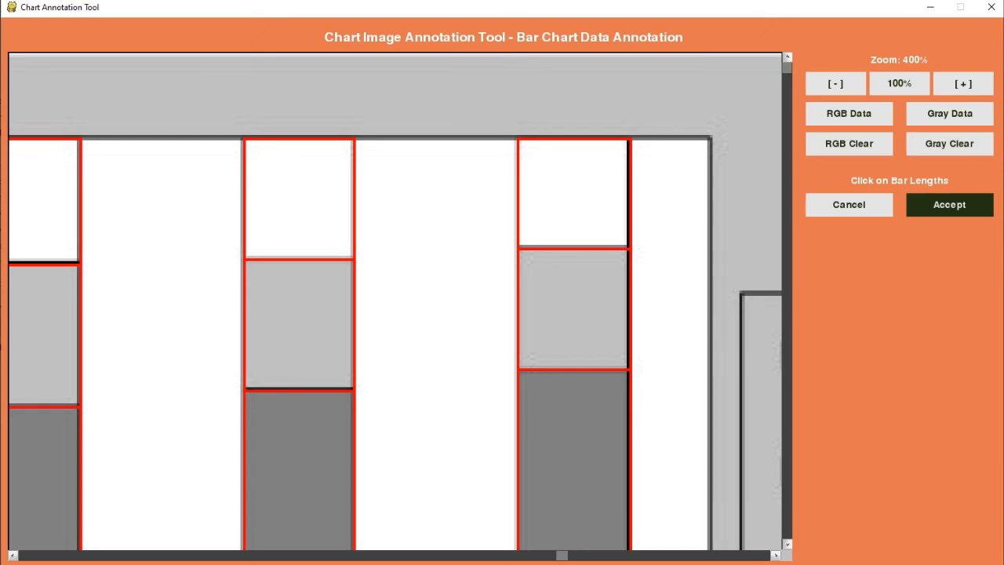
pyautogui.click(949, 204)
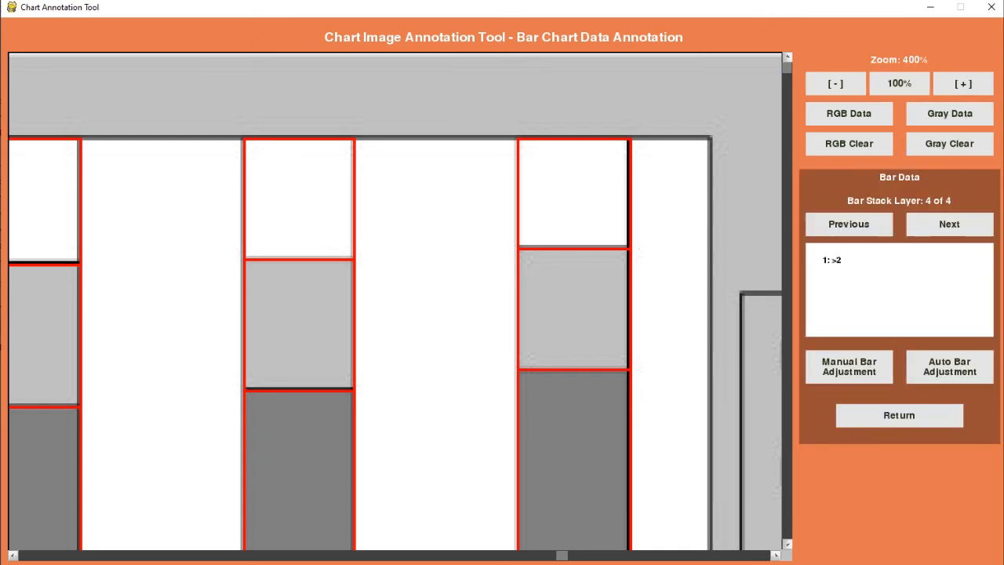
# Step: Check the finished bar outlines over the whole chart, leave the bar data and accept the bar chart annotation
pyautogui.click(898, 83)
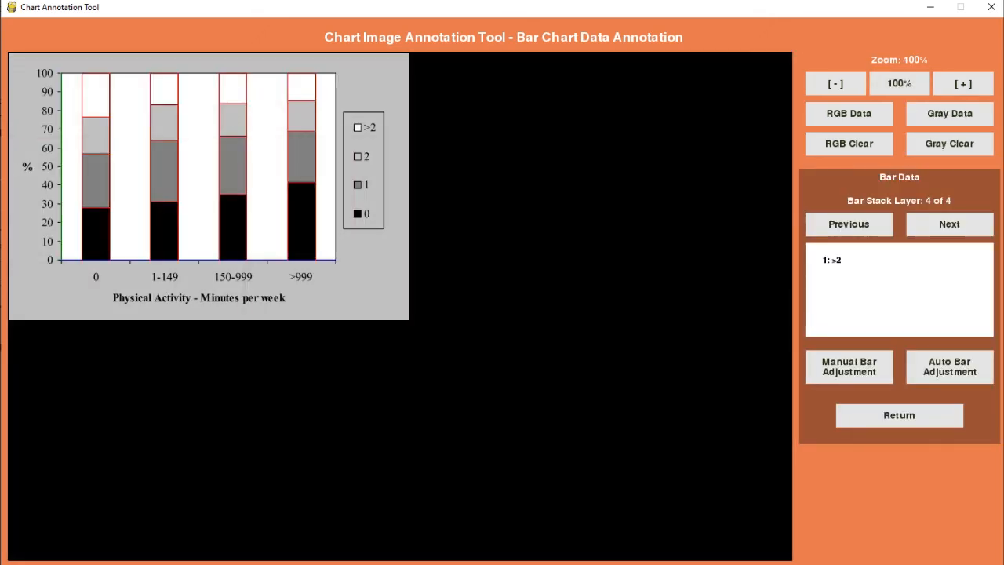
pyautogui.click(963, 83)
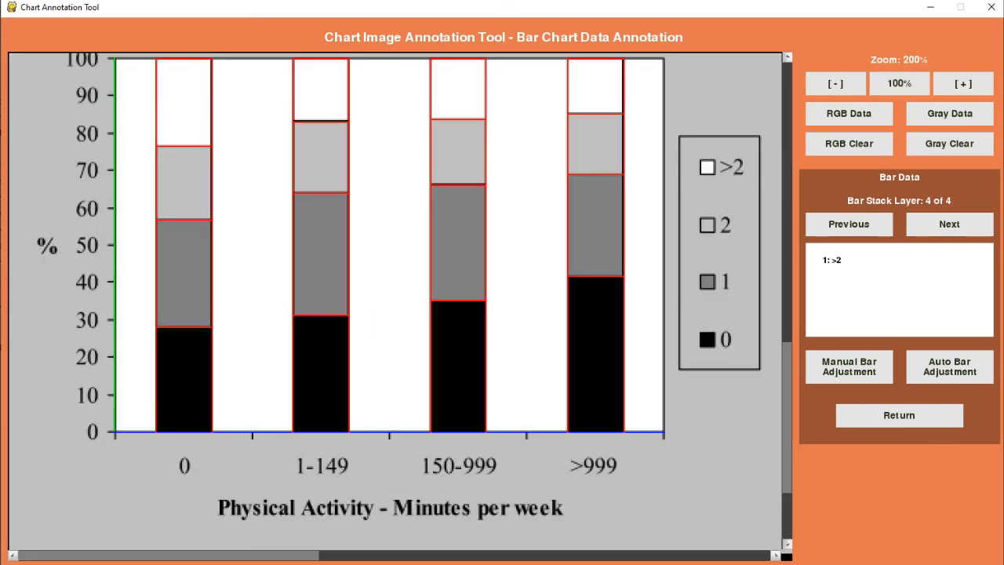
pyautogui.scroll(1, 392, 298)
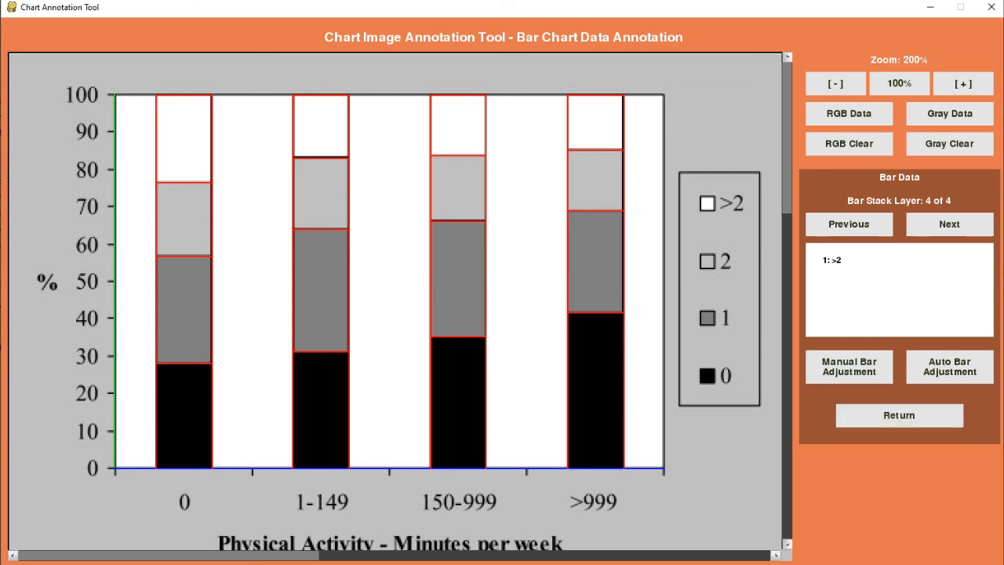
pyautogui.click(898, 415)
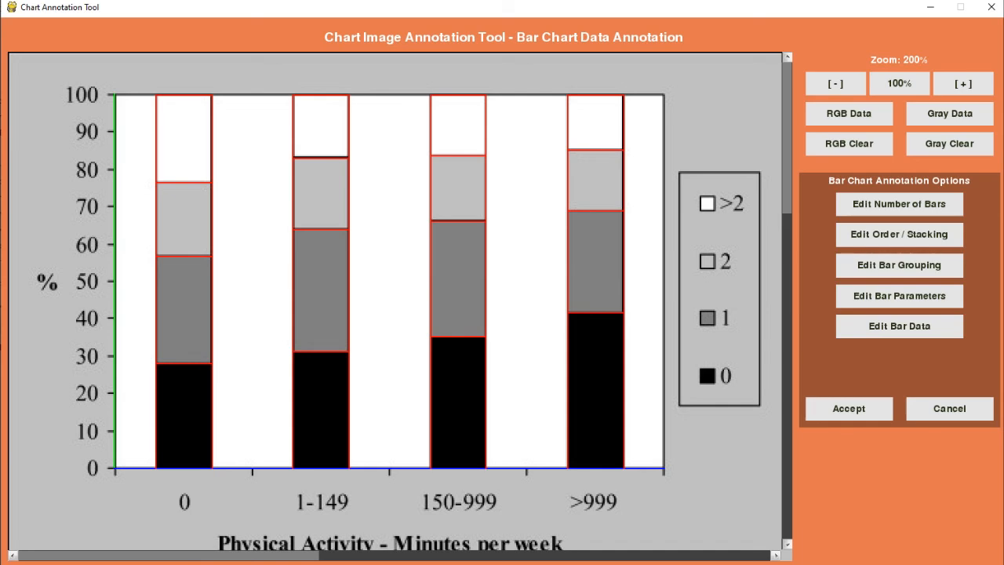
pyautogui.click(848, 408)
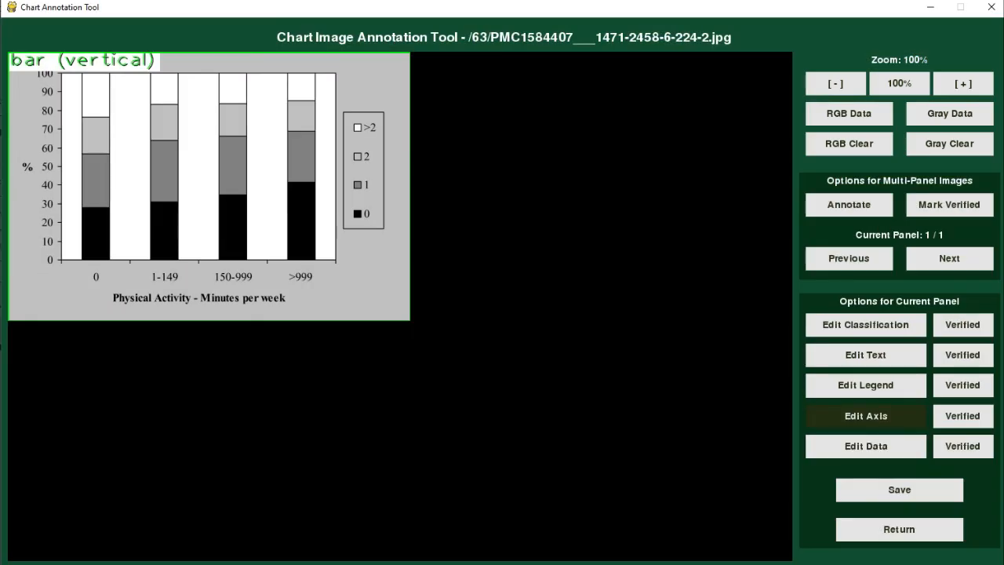